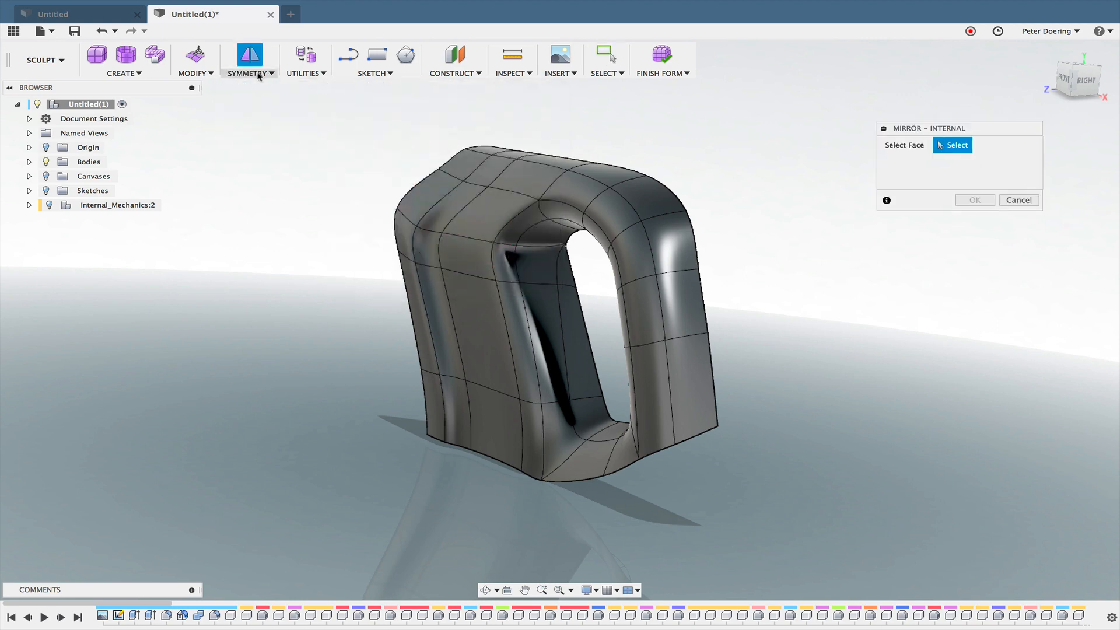
Mirror-duplicate the half T-Spline handle body across the XY origin plane with Weld enabled at a 0.01 mm tolerance.
{"action": "left_click", "coordinate": [1019, 202]}
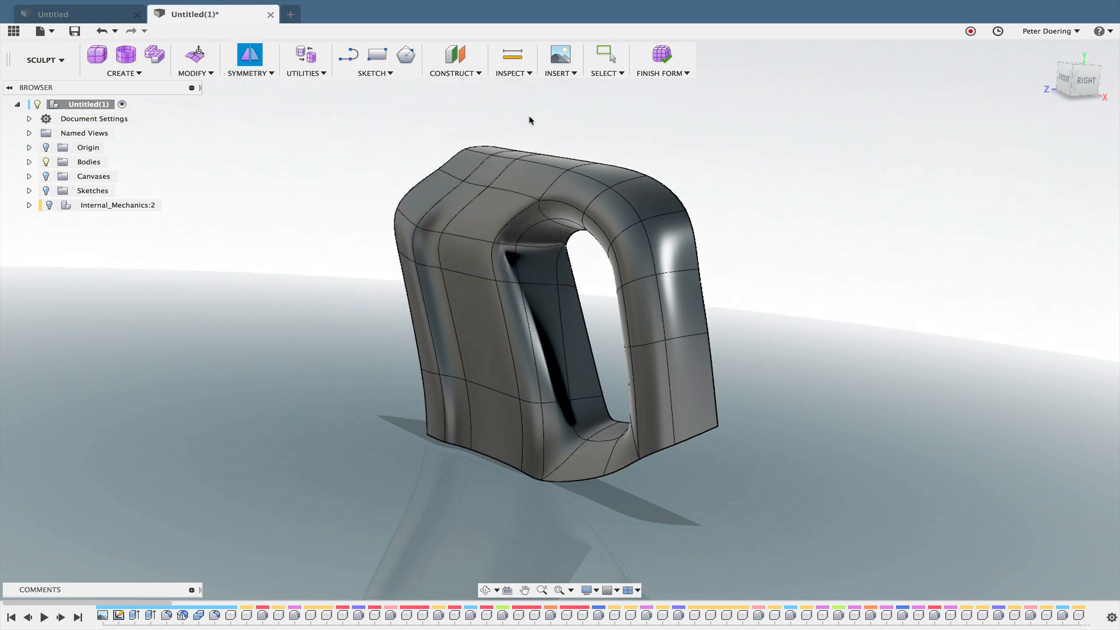
{"action": "left_click", "coordinate": [249, 72]}
{"action": "left_click", "coordinate": [260, 112]}
{"action": "left_click", "coordinate": [562, 204]}
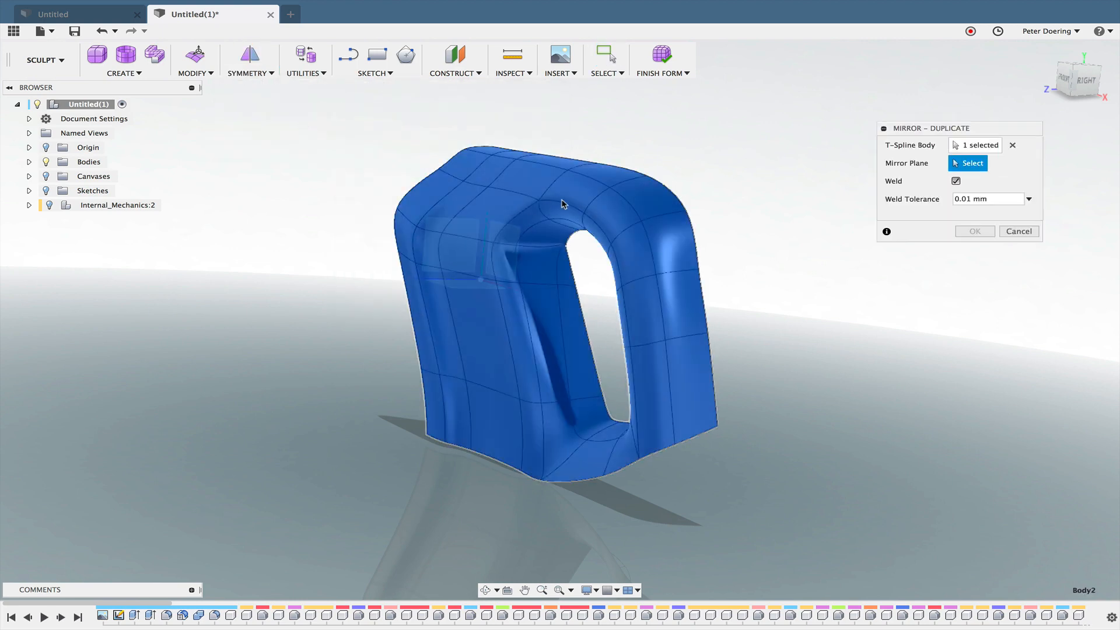
{"action": "middle_click_drag", "start_coordinate": [760, 234], "coordinate": [690, 233], "text": "shift"}
{"action": "left_click", "coordinate": [670, 237]}
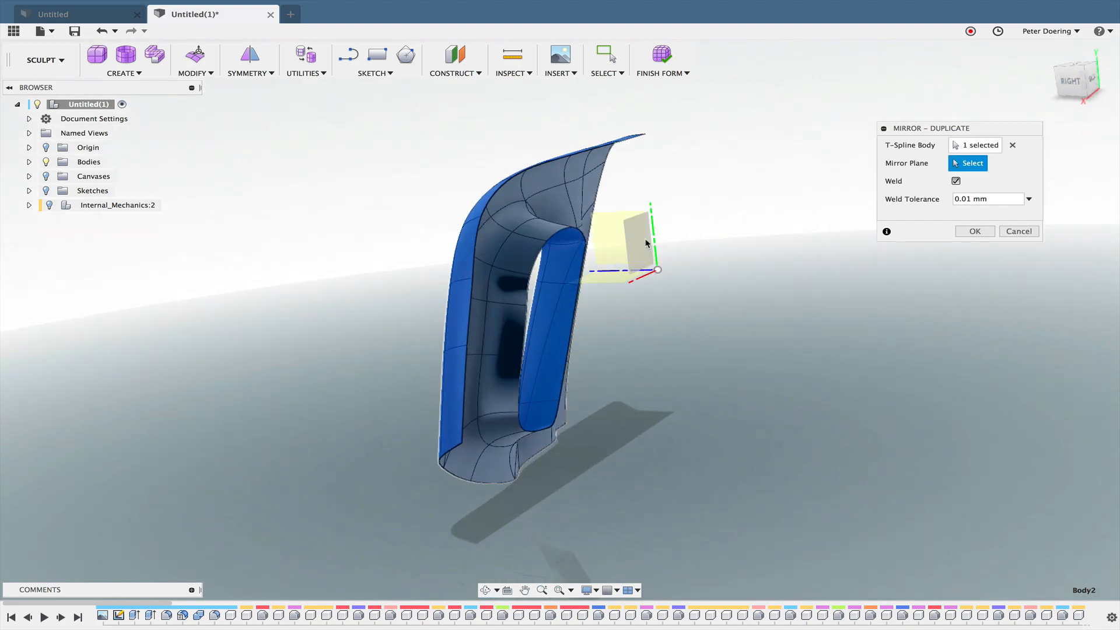
{"action": "left_click", "coordinate": [975, 232]}
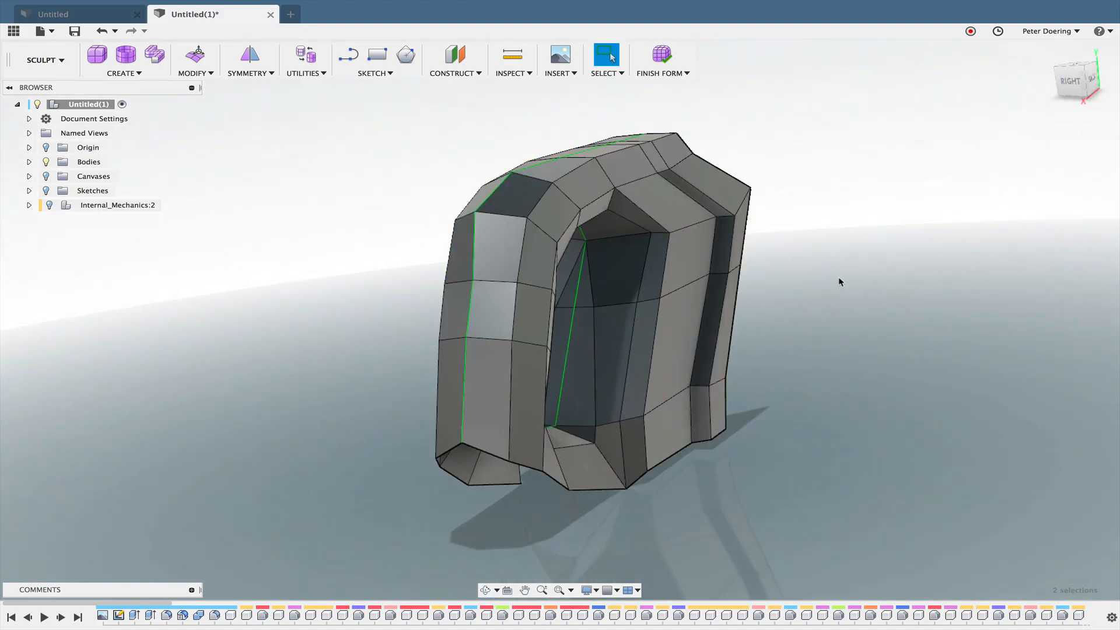
{"action": "mouse_move", "coordinate": [837, 279]}
{"action": "middle_mouse_down", "text": "shift"}
{"action": "mouse_move", "coordinate": [805, 297]}
{"action": "mouse_move", "coordinate": [875, 295]}
{"action": "mouse_move", "coordinate": [795, 310]}
{"action": "mouse_move", "coordinate": [845, 308]}
{"action": "mouse_move", "coordinate": [722, 309]}
{"action": "mouse_move", "coordinate": [767, 305]}
{"action": "mouse_move", "coordinate": [635, 243]}
{"action": "middle_mouse_up", "text": "shift"}
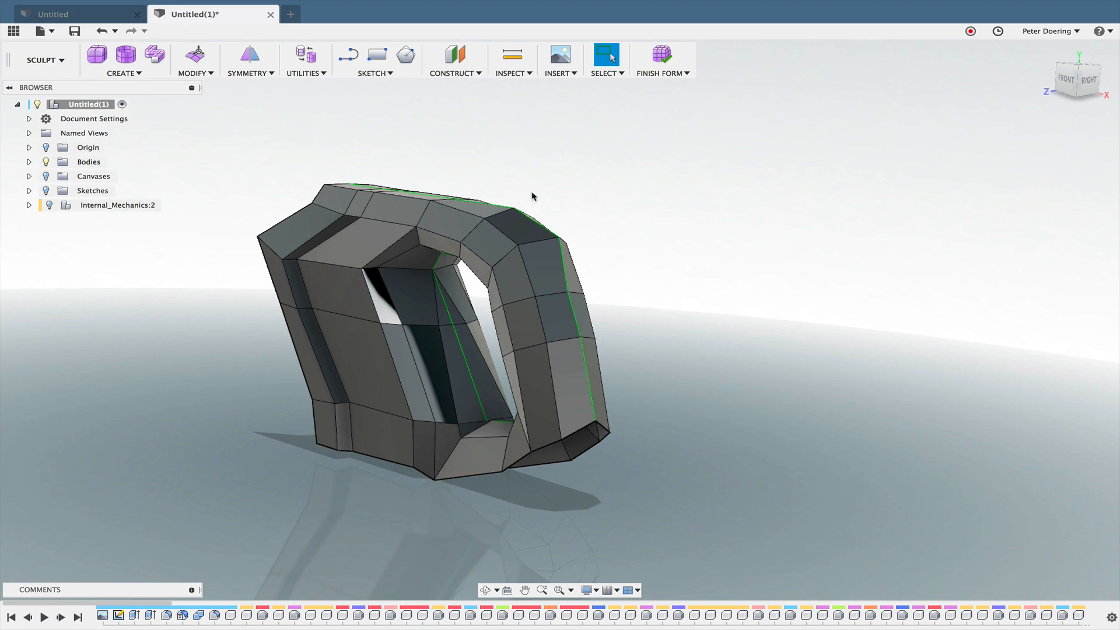
{"action": "mouse_move", "coordinate": [532, 195]}
{"action": "middle_mouse_down", "text": "shift"}
{"action": "mouse_move", "coordinate": [649, 204]}
{"action": "mouse_move", "coordinate": [475, 173]}
{"action": "mouse_move", "coordinate": [443, 151]}
{"action": "middle_mouse_up", "text": "shift"}
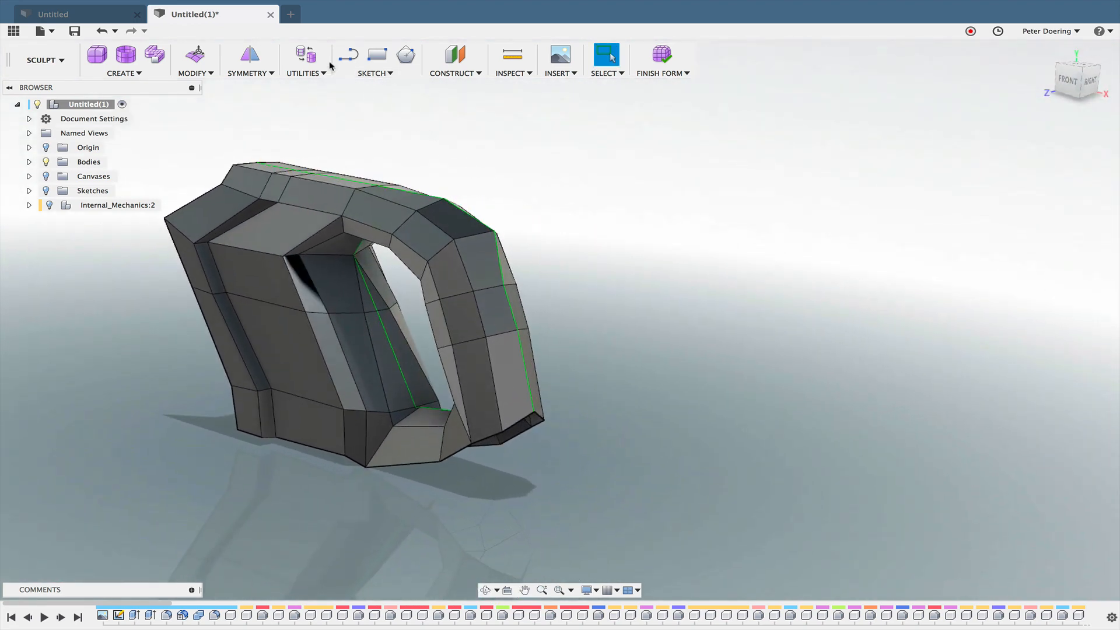
{"action": "left_click", "coordinate": [306, 56]}
{"action": "left_click_drag", "start_coordinate": [905, 132], "coordinate": [741, 129]}
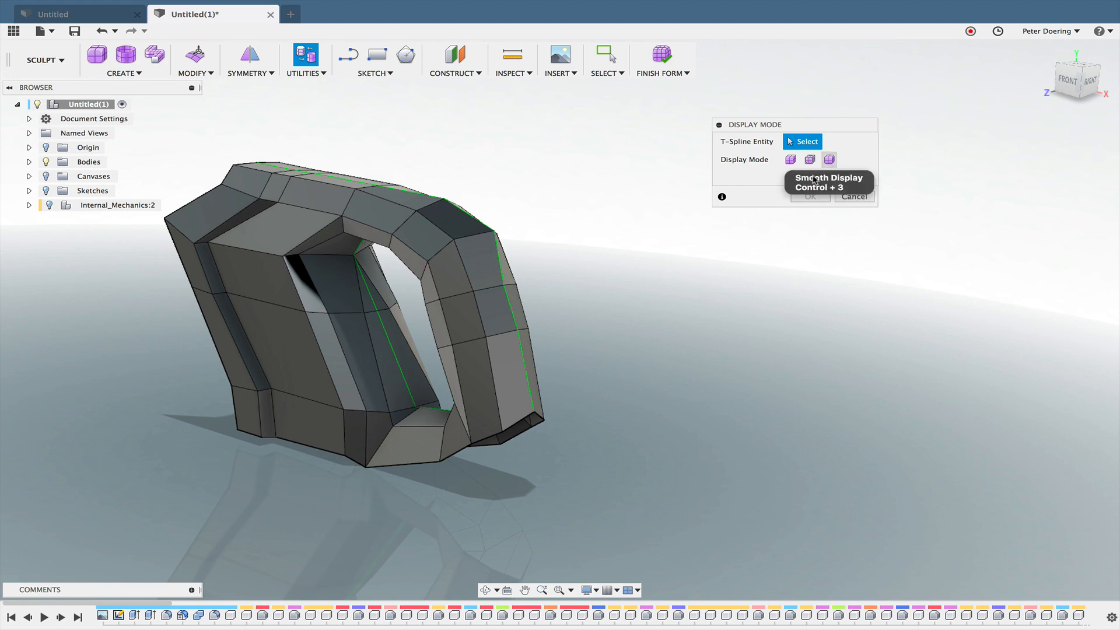
{"action": "mouse_move", "coordinate": [752, 228]}
{"action": "middle_mouse_down", "text": "shift"}
{"action": "mouse_move", "coordinate": [687, 268]}
{"action": "mouse_move", "coordinate": [697, 268]}
{"action": "mouse_move", "coordinate": [657, 260]}
{"action": "mouse_move", "coordinate": [655, 282]}
{"action": "mouse_move", "coordinate": [692, 290]}
{"action": "mouse_move", "coordinate": [675, 290]}
{"action": "mouse_move", "coordinate": [687, 277]}
{"action": "middle_mouse_up", "text": "shift"}
{"action": "mouse_move", "coordinate": [661, 209]}
{"action": "middle_mouse_down", "text": "shift"}
{"action": "mouse_move", "coordinate": [669, 245]}
{"action": "mouse_move", "coordinate": [686, 255]}
{"action": "middle_mouse_up", "text": "shift"}
{"action": "left_click", "coordinate": [855, 197]}
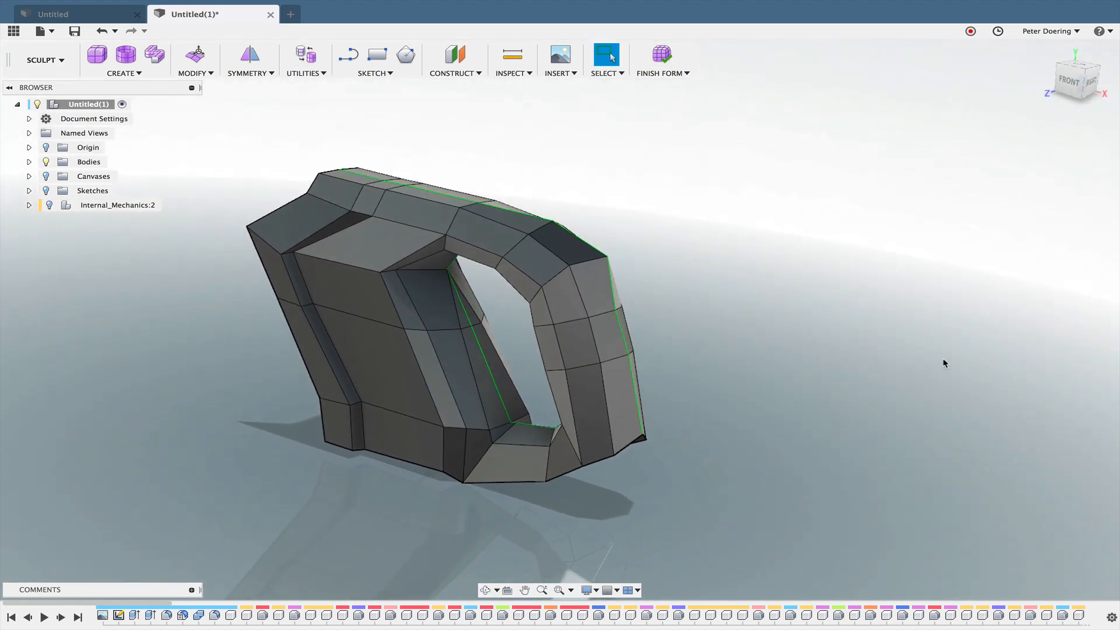
Try to finish the form, return to the Sculpt workspace and dismiss the conversion error report.
{"action": "left_click", "coordinate": [662, 55]}
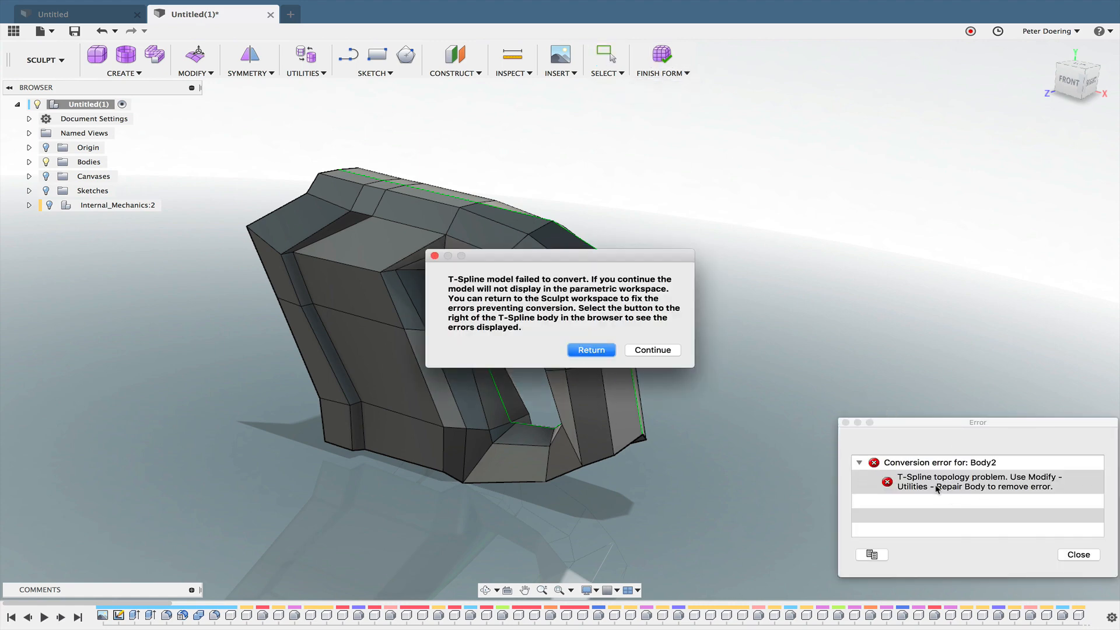
{"action": "left_click", "coordinate": [1075, 558]}
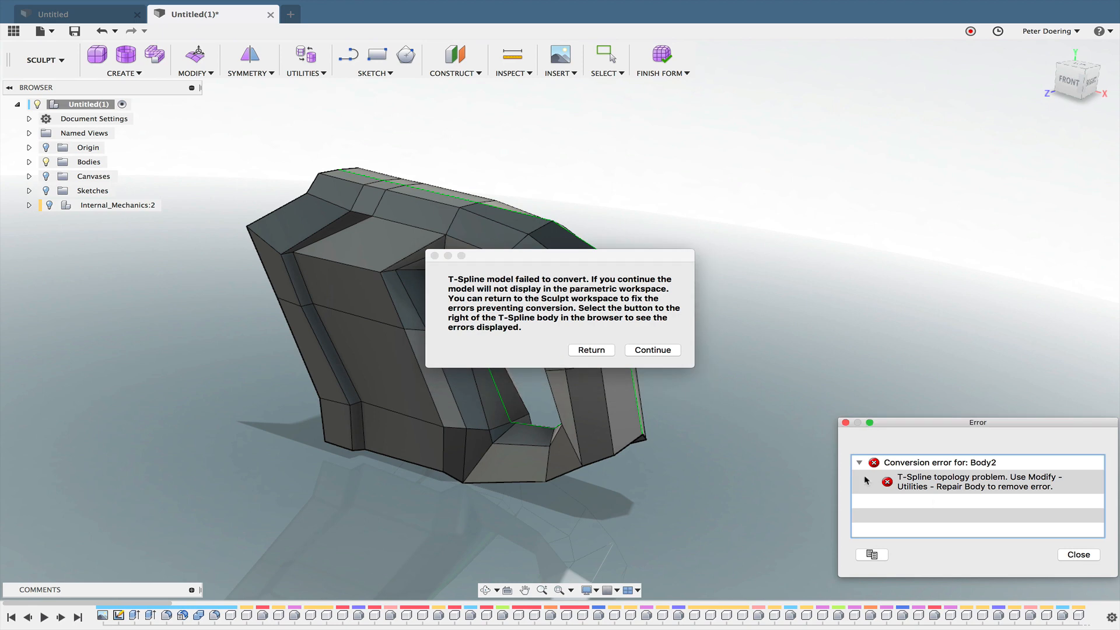
{"action": "left_click", "coordinate": [590, 350]}
{"action": "left_click", "coordinate": [1080, 558]}
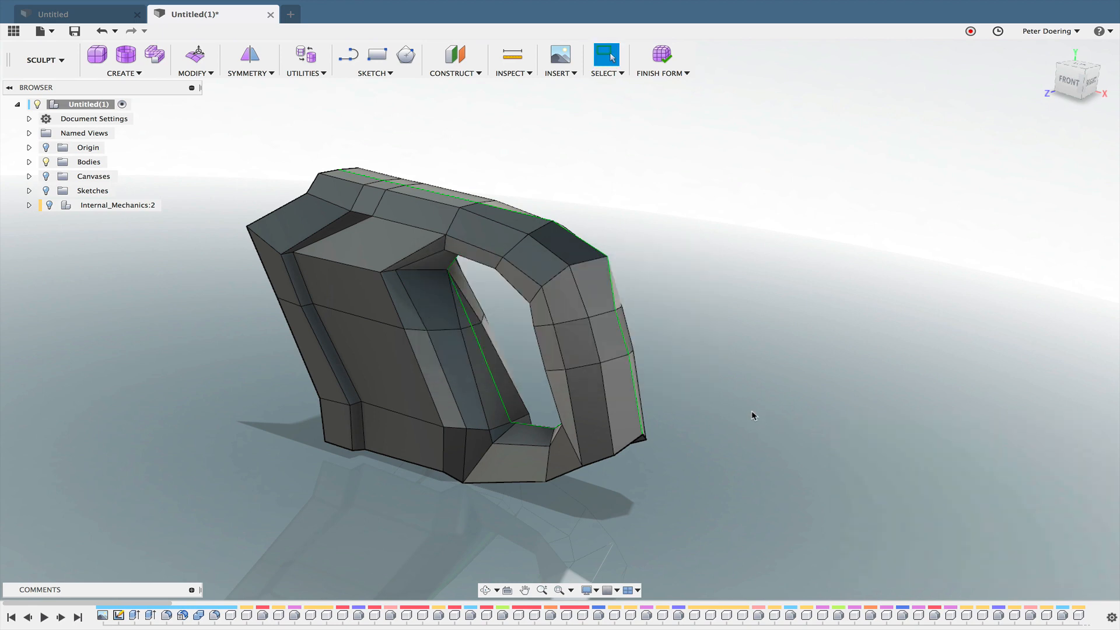
{"action": "middle_click_drag", "start_coordinate": [770, 417], "coordinate": [712, 374]}
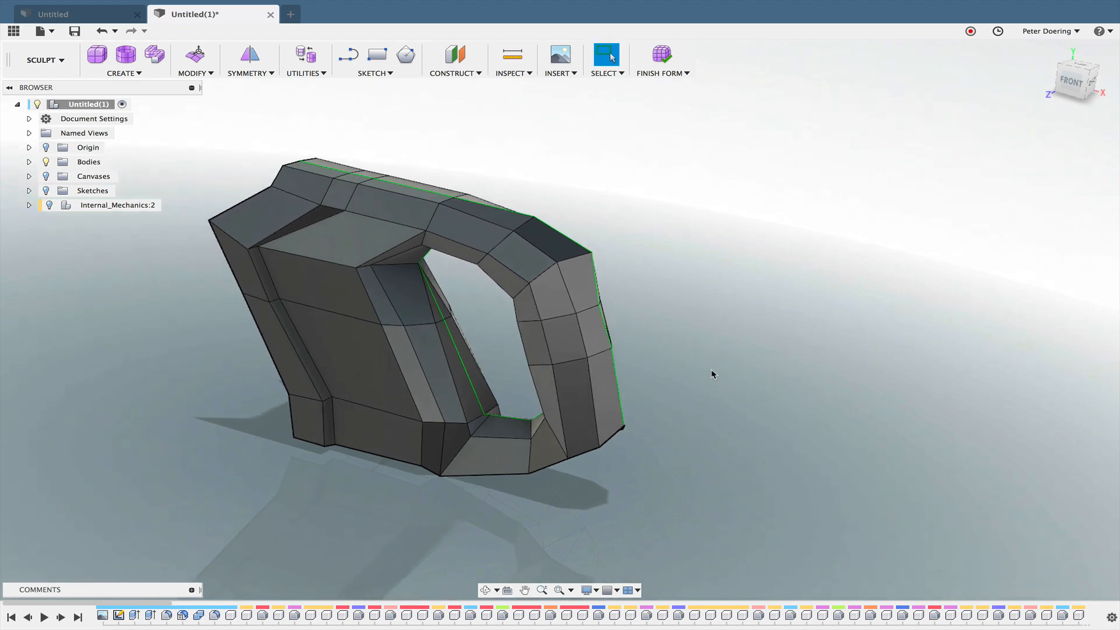
{"action": "left_click", "coordinate": [309, 57]}
{"action": "left_click", "coordinate": [853, 196]}
{"action": "left_click", "coordinate": [304, 55]}
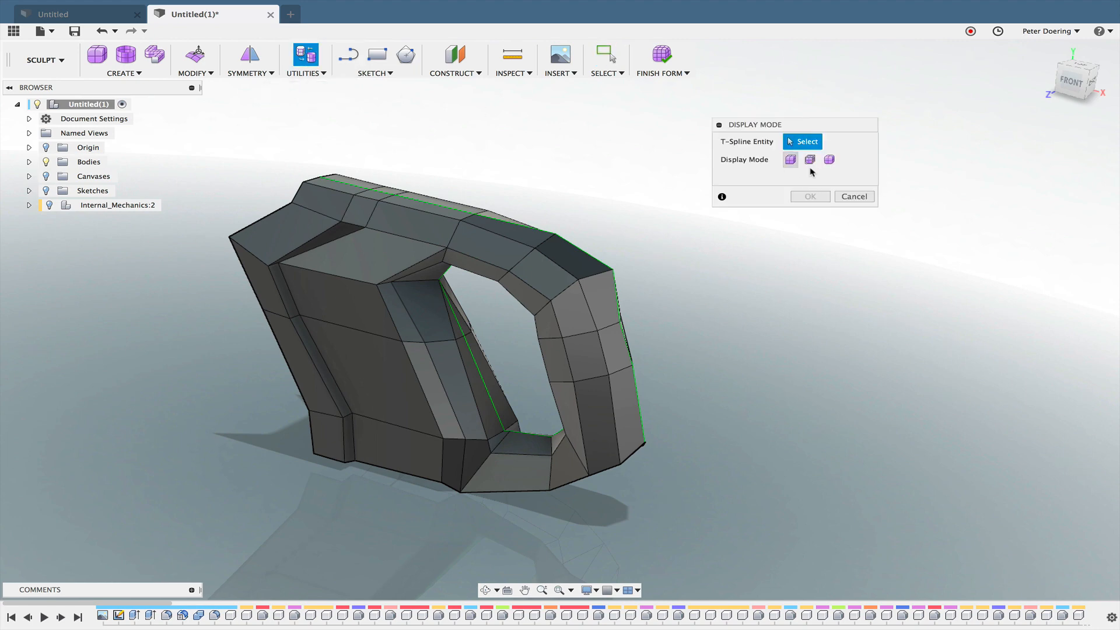
{"action": "left_click", "coordinate": [854, 198]}
{"action": "right_click", "coordinate": [752, 239]}
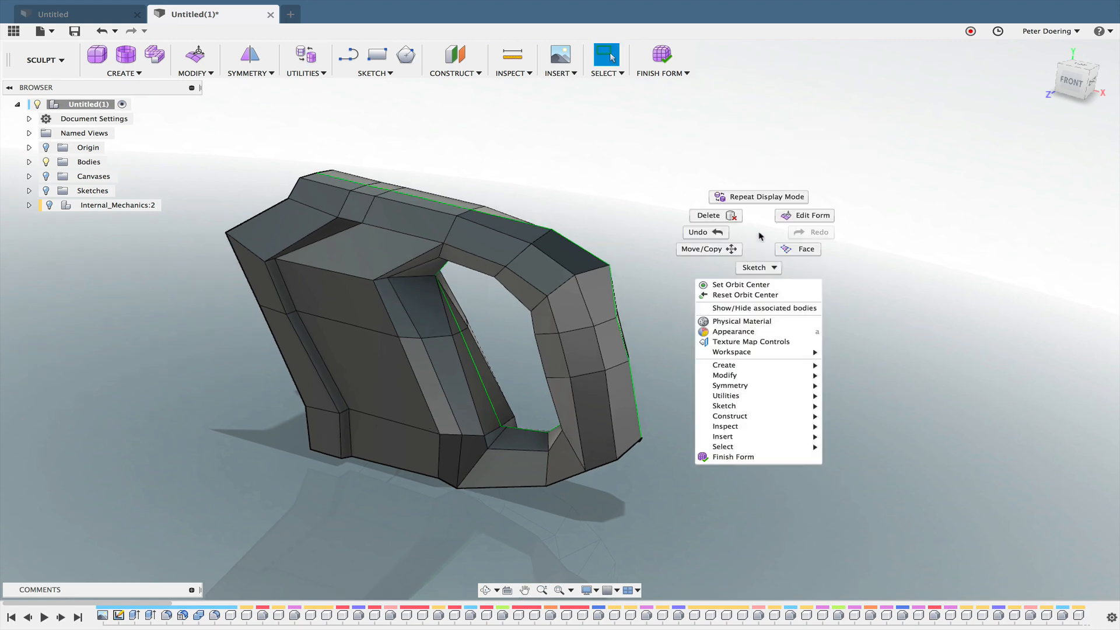
{"action": "left_click", "coordinate": [799, 221]}
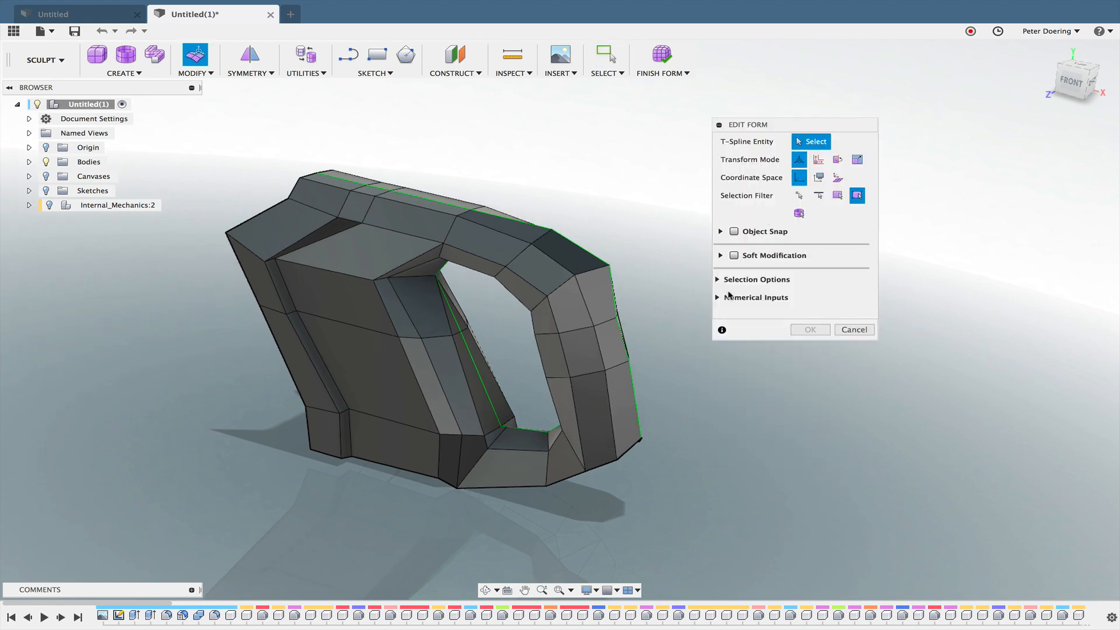
{"action": "left_click", "coordinate": [718, 280]}
{"action": "left_click_drag", "start_coordinate": [783, 130], "coordinate": [917, 87]}
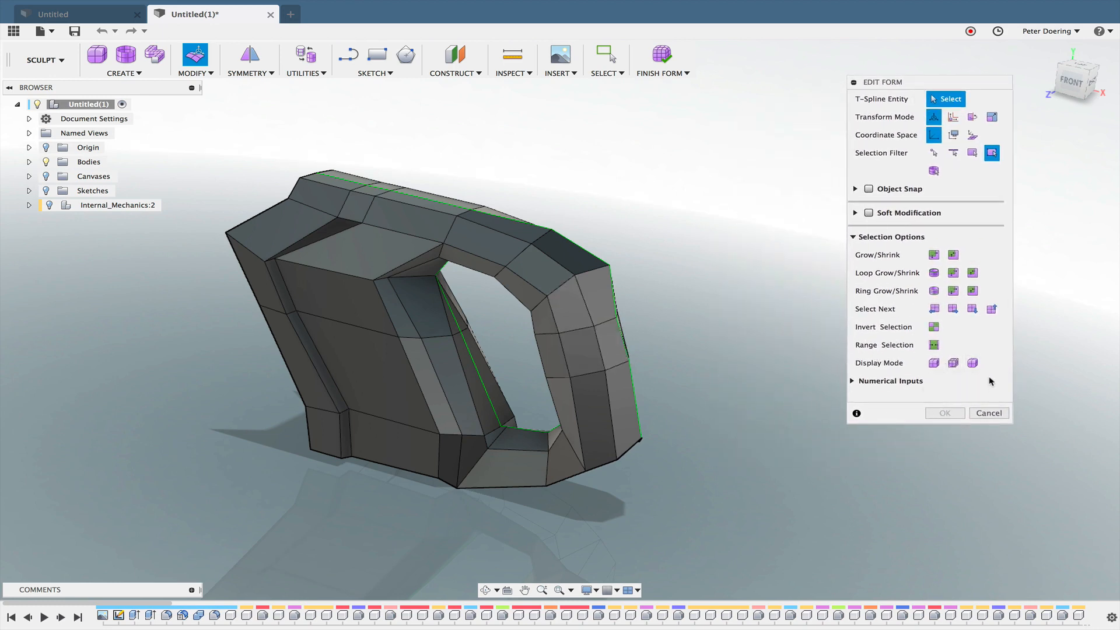
{"action": "left_click", "coordinate": [946, 365]}
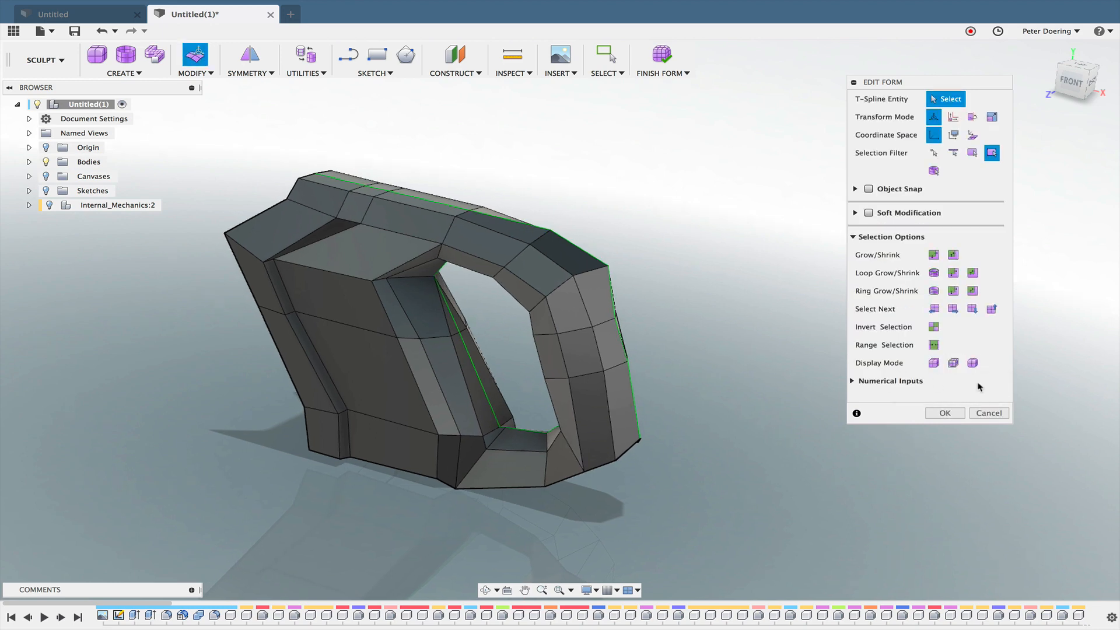
{"action": "left_click", "coordinate": [989, 413]}
{"action": "mouse_move", "coordinate": [740, 355]}
{"action": "middle_mouse_down", "text": "shift"}
{"action": "mouse_move", "coordinate": [742, 368]}
{"action": "mouse_move", "coordinate": [730, 352]}
{"action": "middle_mouse_up", "text": "shift"}
{"action": "scroll", "coordinate": [491, 351], "scroll_direction": "up", "scroll_amount": 3}
{"action": "middle_click_drag", "start_coordinate": [510, 346], "coordinate": [558, 349]}
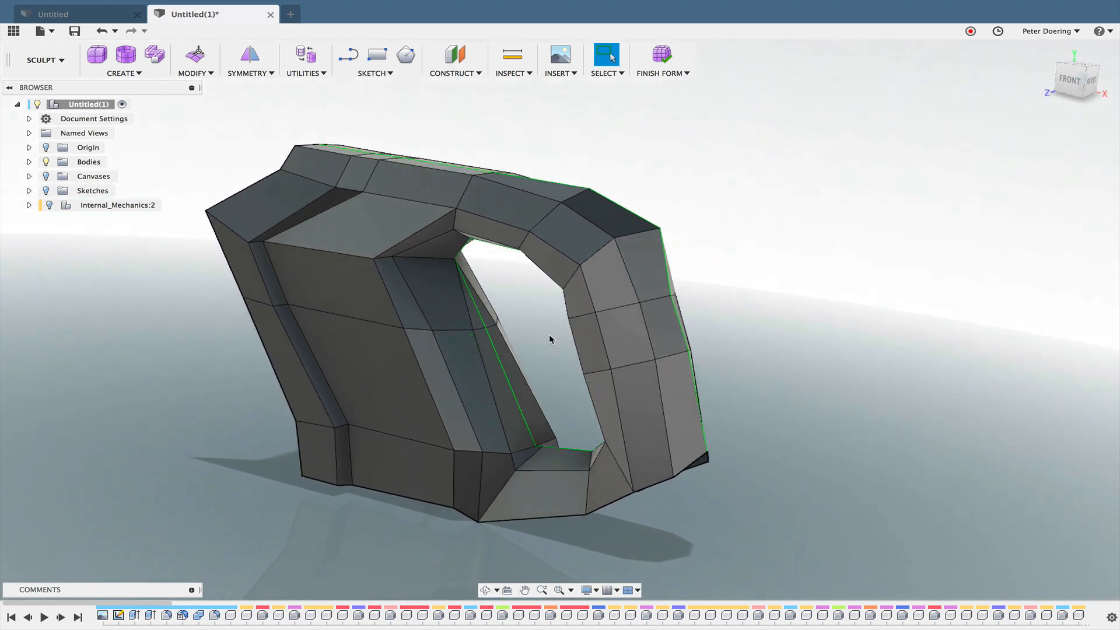
{"action": "left_click", "coordinate": [318, 73]}
{"action": "left_click", "coordinate": [303, 89]}
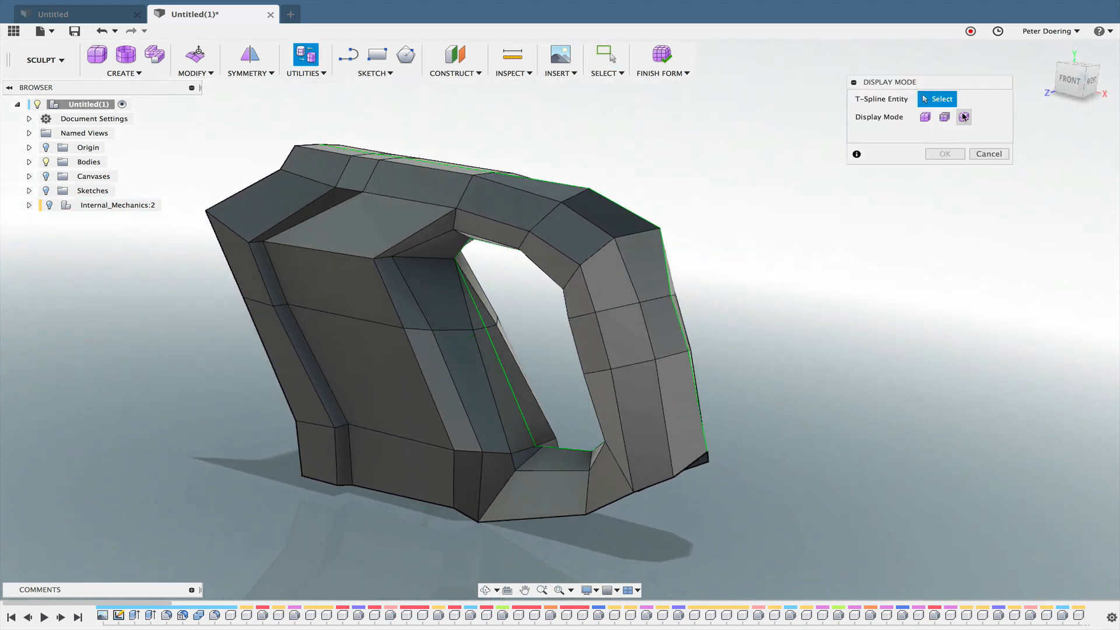
{"action": "left_click", "coordinate": [956, 154]}
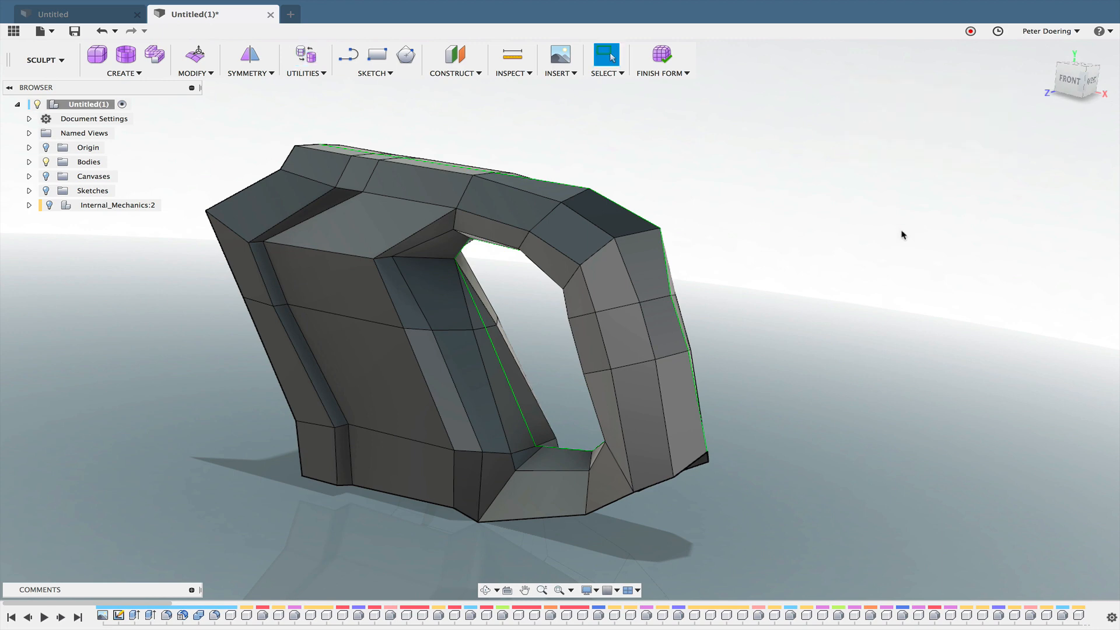
Delete the two narrow triangular faces beside the symmetry line, high on the inner wall of the handle opening.
{"action": "middle_click_drag", "start_coordinate": [902, 233], "coordinate": [805, 282], "text": "shift"}
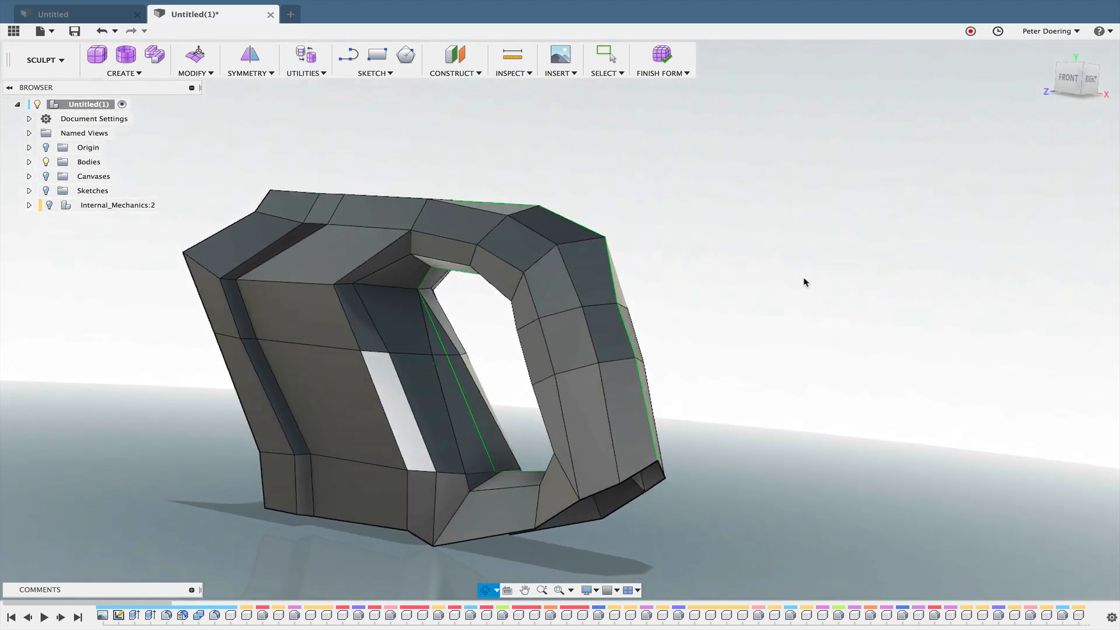
{"action": "scroll", "coordinate": [439, 348], "scroll_direction": "up", "scroll_amount": 2}
{"action": "left_click", "coordinate": [439, 348]}
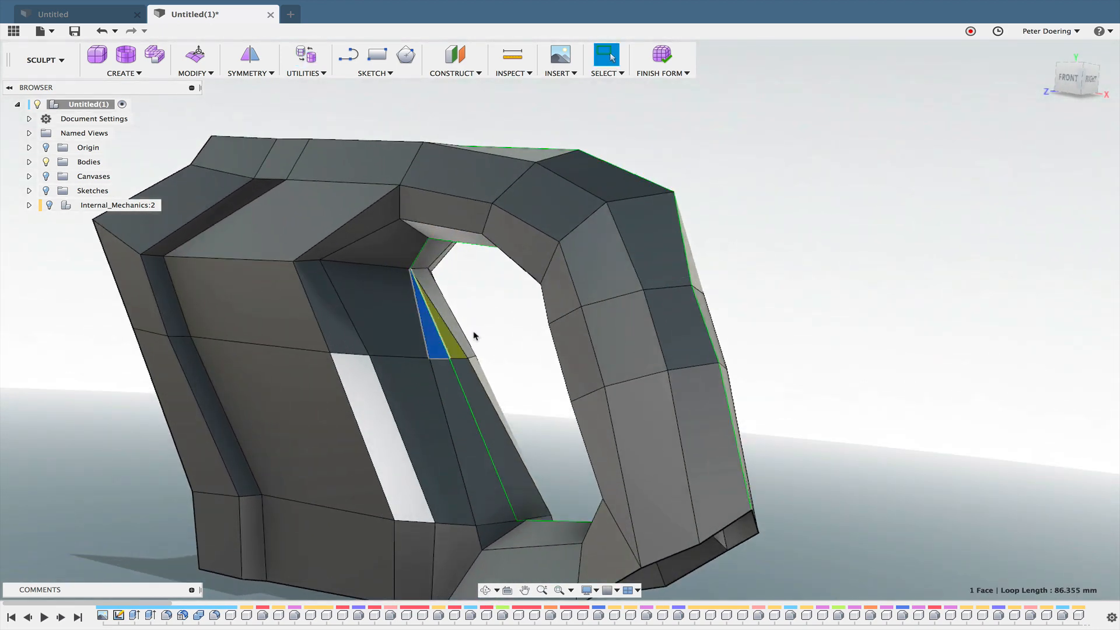
{"action": "middle_click_drag", "start_coordinate": [475, 334], "coordinate": [504, 311]}
{"action": "middle_click_drag", "start_coordinate": [520, 297], "coordinate": [537, 286]}
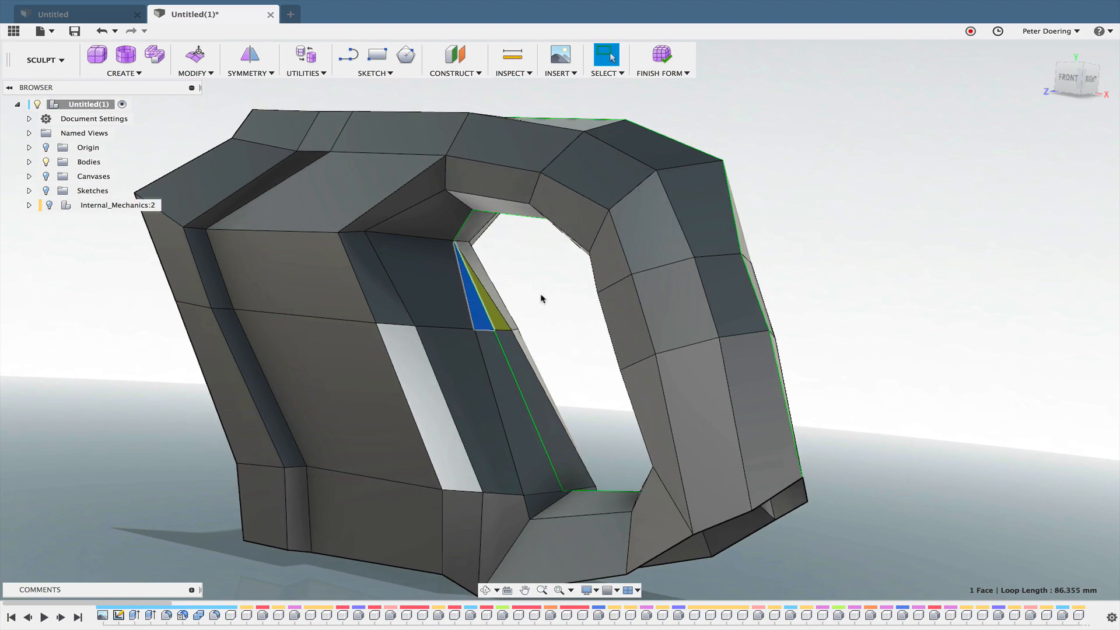
{"action": "key", "text": "Delete"}
{"action": "middle_click_drag", "start_coordinate": [565, 324], "coordinate": [540, 312], "text": "shift"}
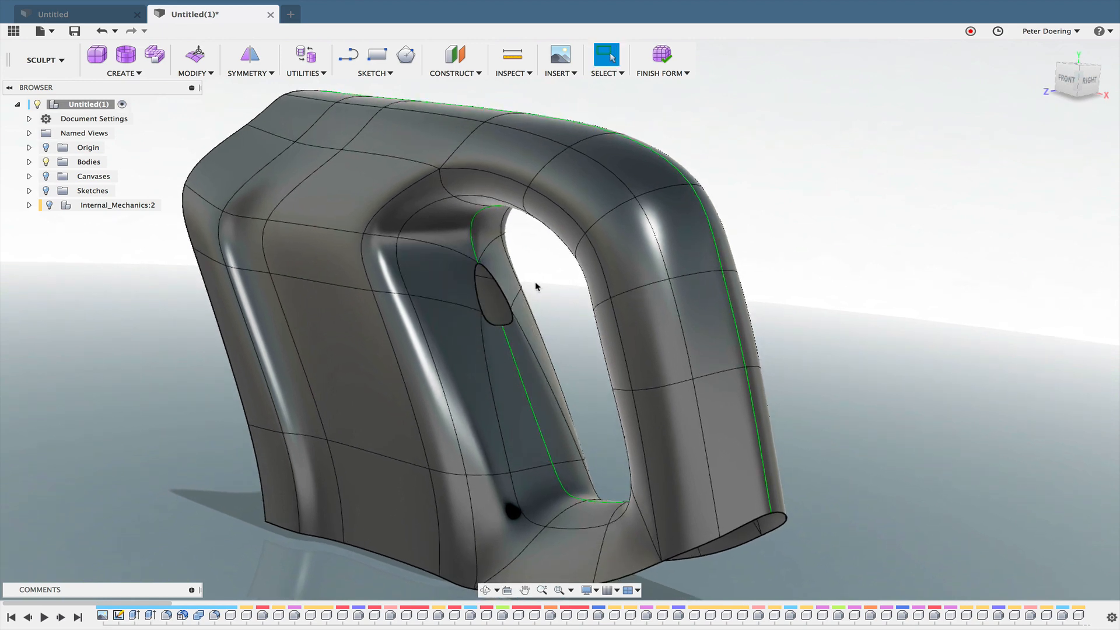
Fill the hole inside the handle opening with a single four-sided face snapped to the hole's existing vertices.
{"action": "middle_click_drag", "start_coordinate": [536, 286], "coordinate": [543, 301]}
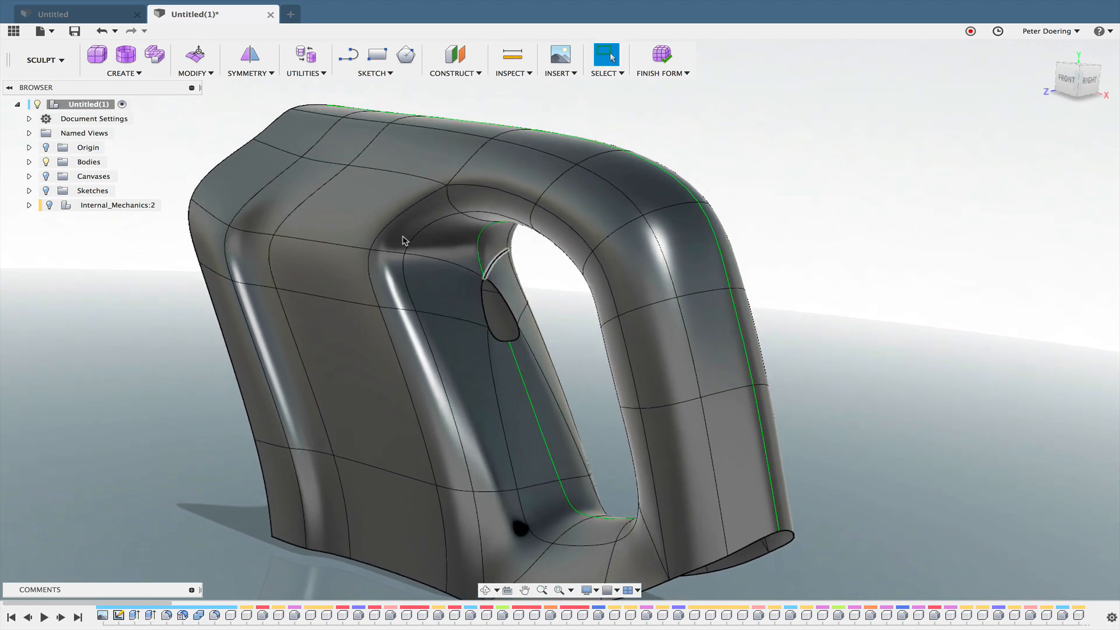
{"action": "right_click", "coordinate": [912, 236]}
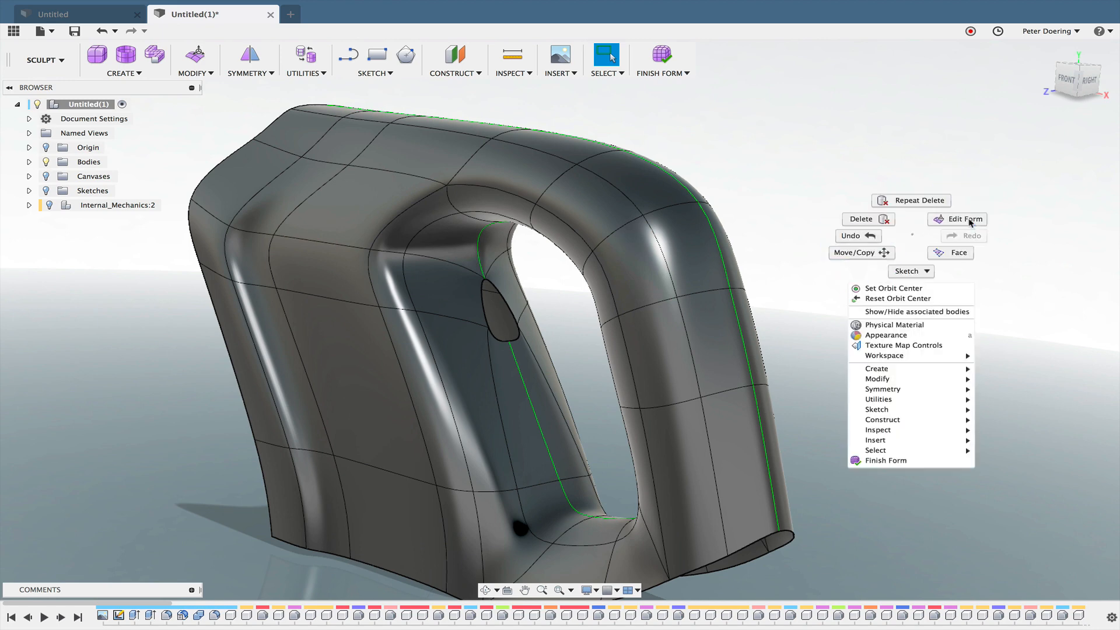
{"action": "left_click", "coordinate": [950, 252]}
{"action": "scroll", "coordinate": [572, 285], "scroll_direction": "up", "scroll_amount": 5}
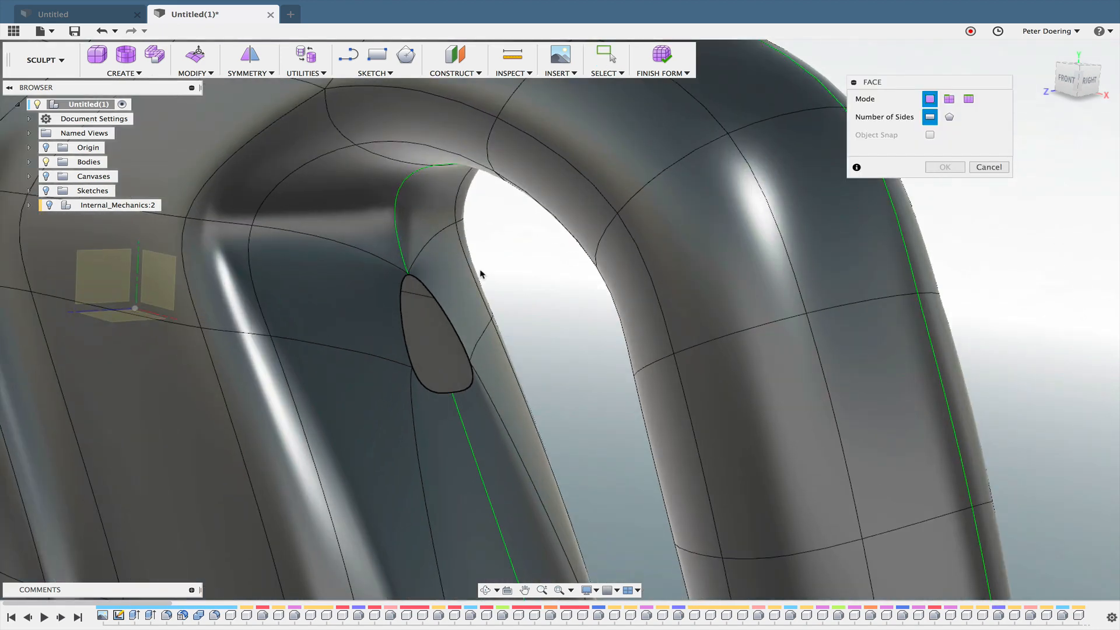
{"action": "left_click", "coordinate": [411, 274]}
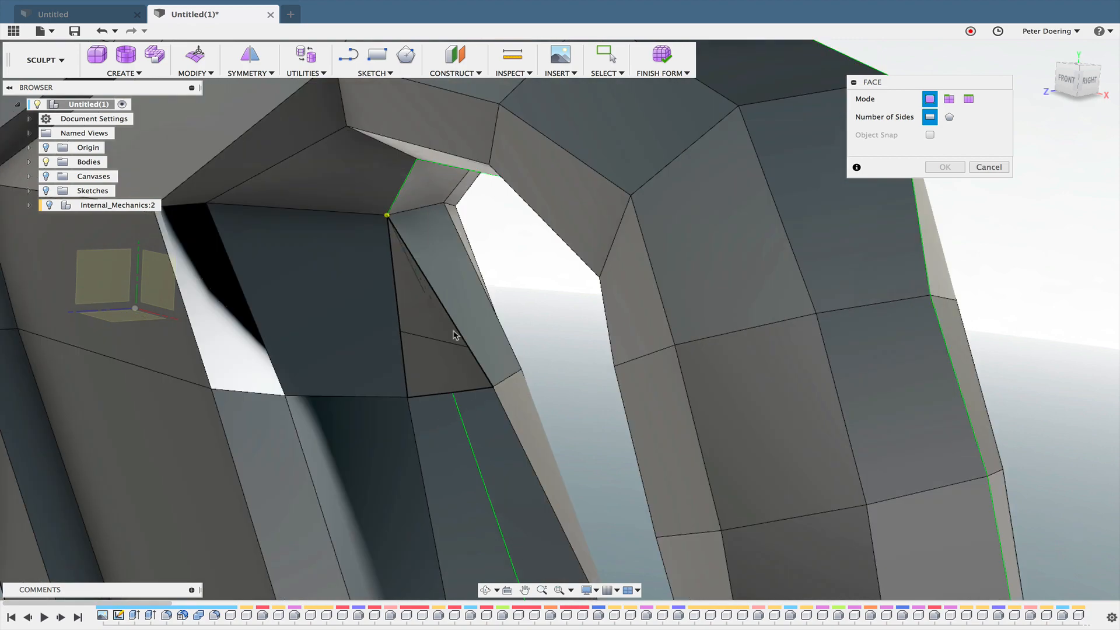
{"action": "left_click", "coordinate": [493, 388]}
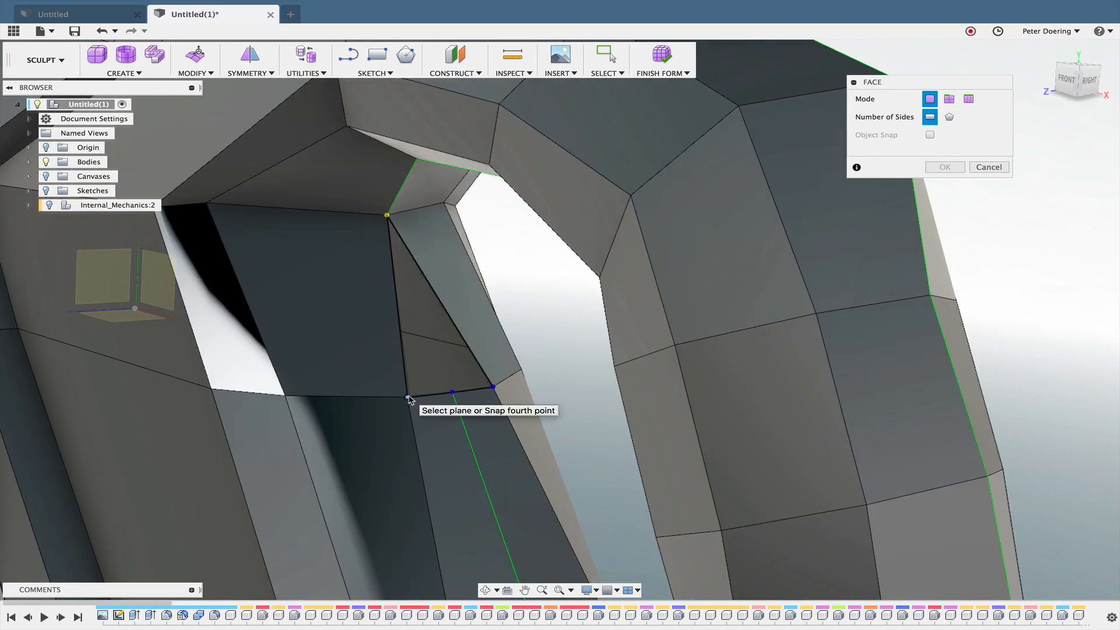
{"action": "left_click", "coordinate": [411, 395]}
{"action": "left_click", "coordinate": [945, 172]}
{"action": "scroll", "coordinate": [960, 270], "scroll_direction": "down", "scroll_amount": 10}
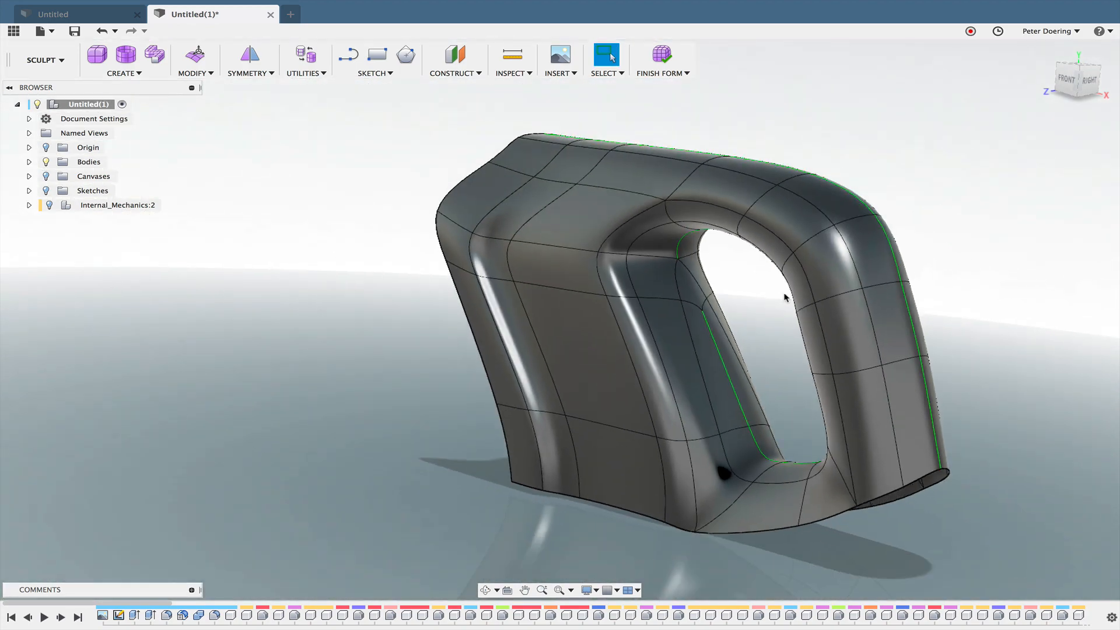
Analyze the T-Spline handle body with Repair Body, showing all error and geometry labels at a 0.01 mm weld tolerance.
{"action": "middle_click_drag", "start_coordinate": [784, 295], "coordinate": [603, 294]}
{"action": "scroll", "coordinate": [582, 299], "scroll_direction": "up", "scroll_amount": 5}
{"action": "scroll", "coordinate": [580, 298], "scroll_direction": "up", "scroll_amount": 3}
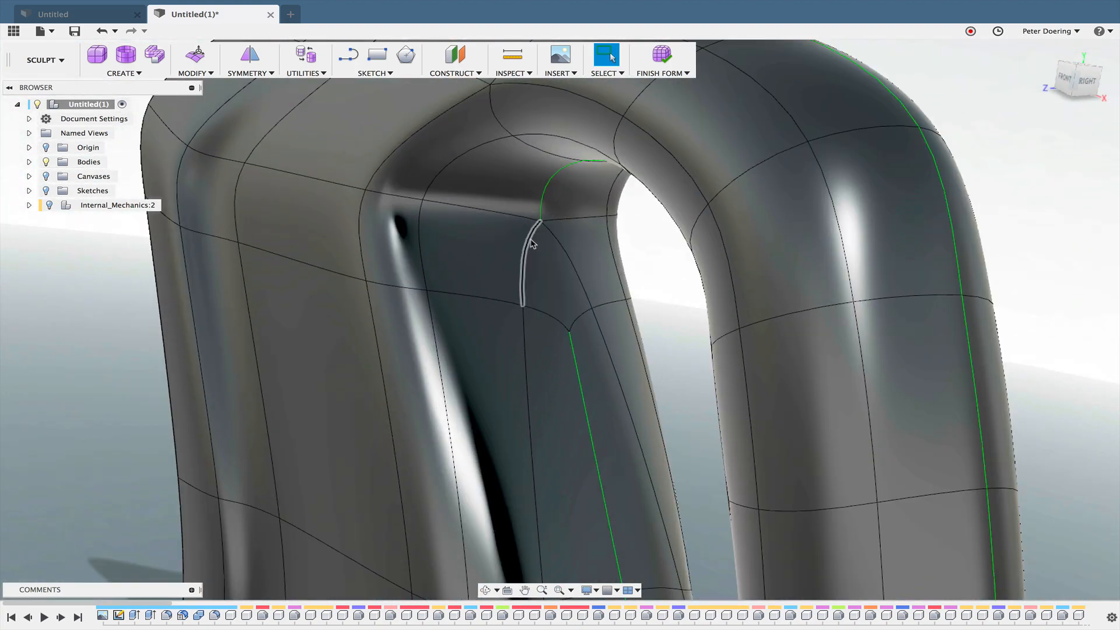
{"action": "scroll", "coordinate": [554, 260], "scroll_direction": "down", "scroll_amount": 5}
{"action": "middle_click_drag", "start_coordinate": [554, 255], "coordinate": [568, 292], "text": "shift"}
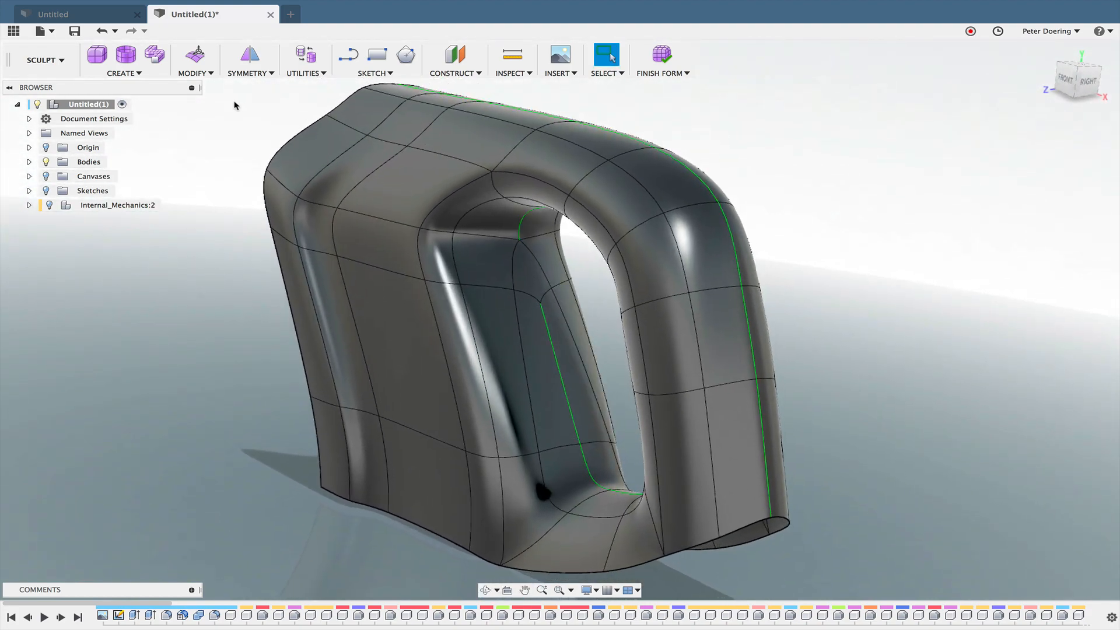
{"action": "left_click", "coordinate": [305, 54]}
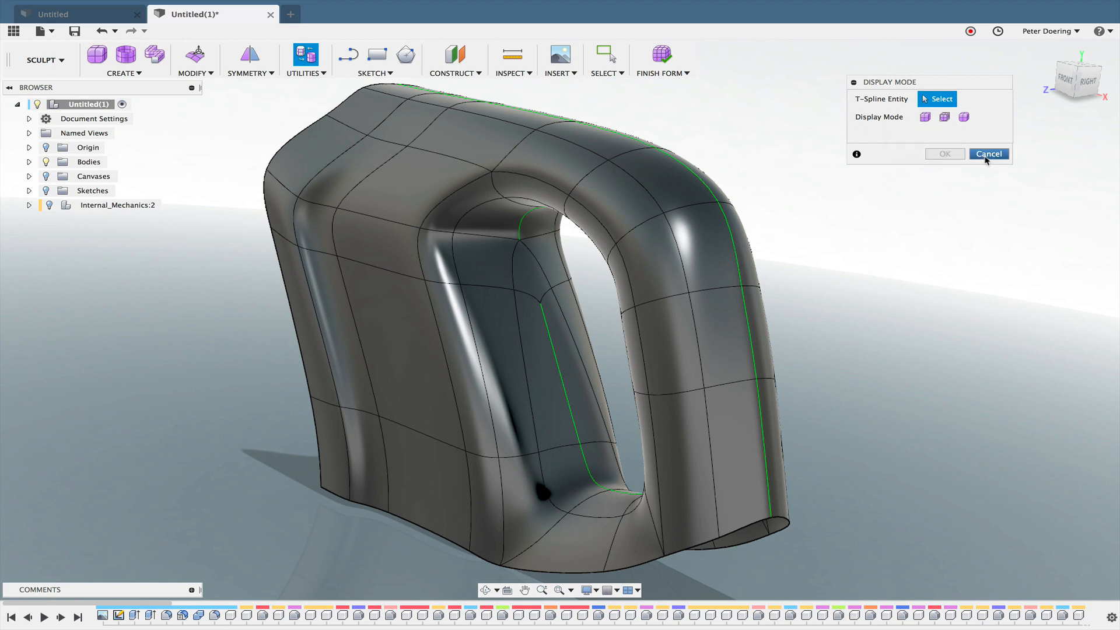
{"action": "left_click", "coordinate": [985, 155]}
{"action": "left_click", "coordinate": [320, 73]}
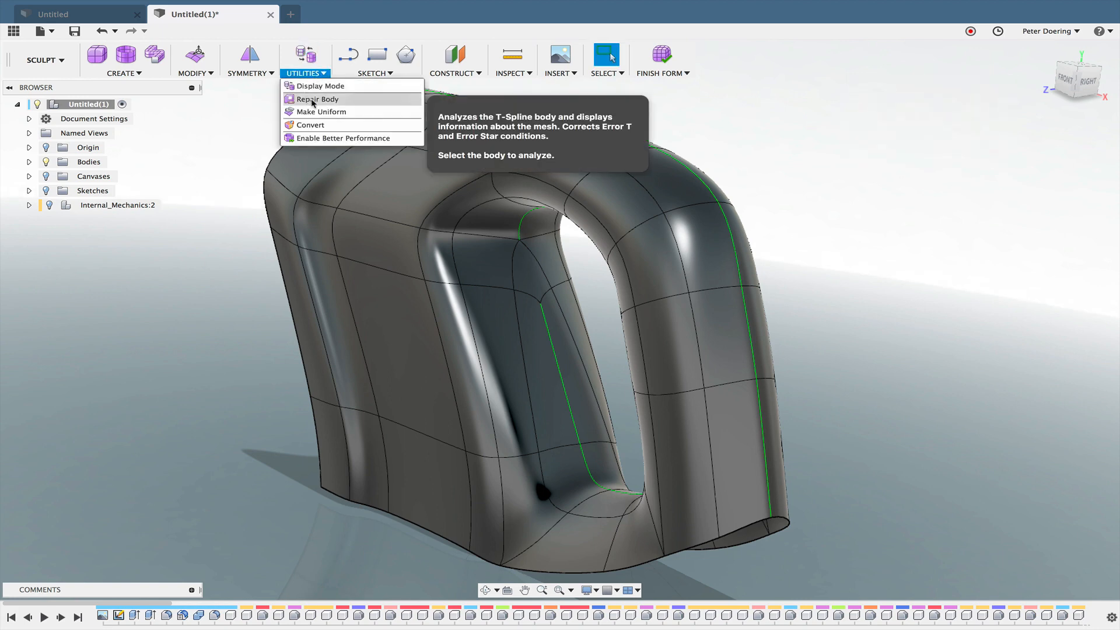
{"action": "left_click", "coordinate": [312, 102]}
{"action": "middle_click_drag", "start_coordinate": [760, 178], "coordinate": [693, 175]}
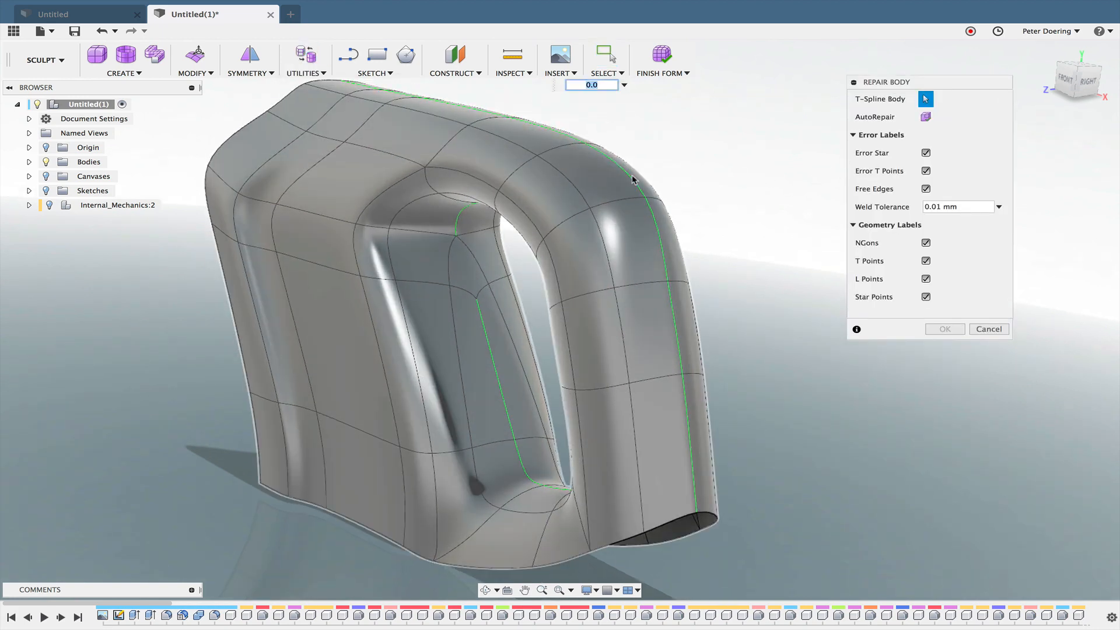
{"action": "left_click", "coordinate": [633, 177]}
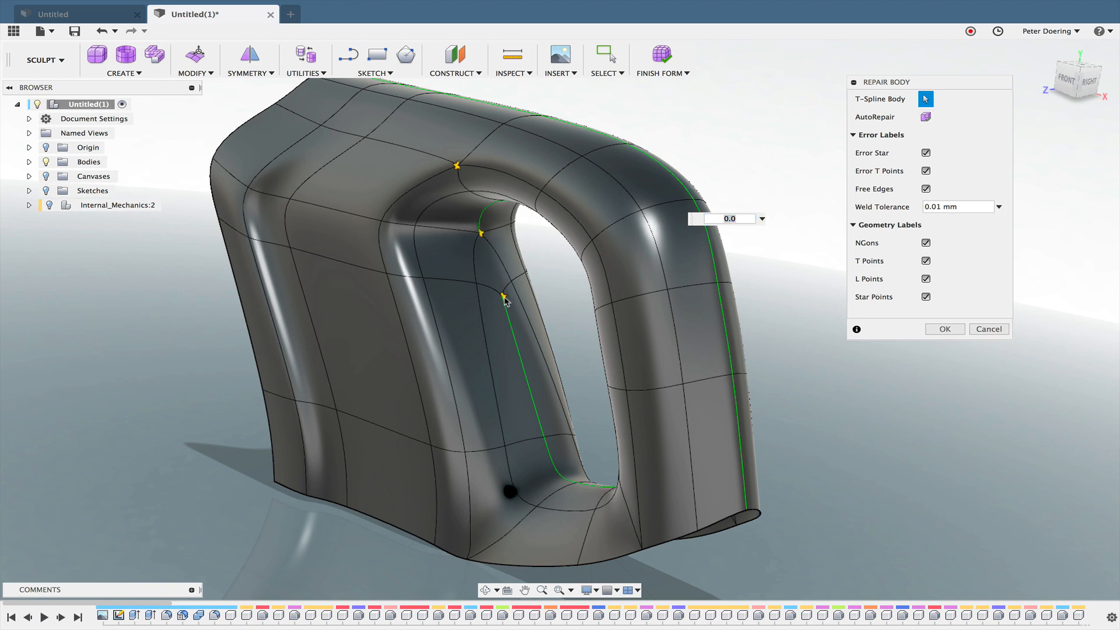
{"action": "left_click", "coordinate": [955, 333]}
Show the handle body in Box display mode and delete the face patching the hole high on the opening's inner wall.
{"action": "middle_click_drag", "start_coordinate": [956, 335], "coordinate": [891, 336], "text": "shift"}
{"action": "left_click", "coordinate": [305, 74]}
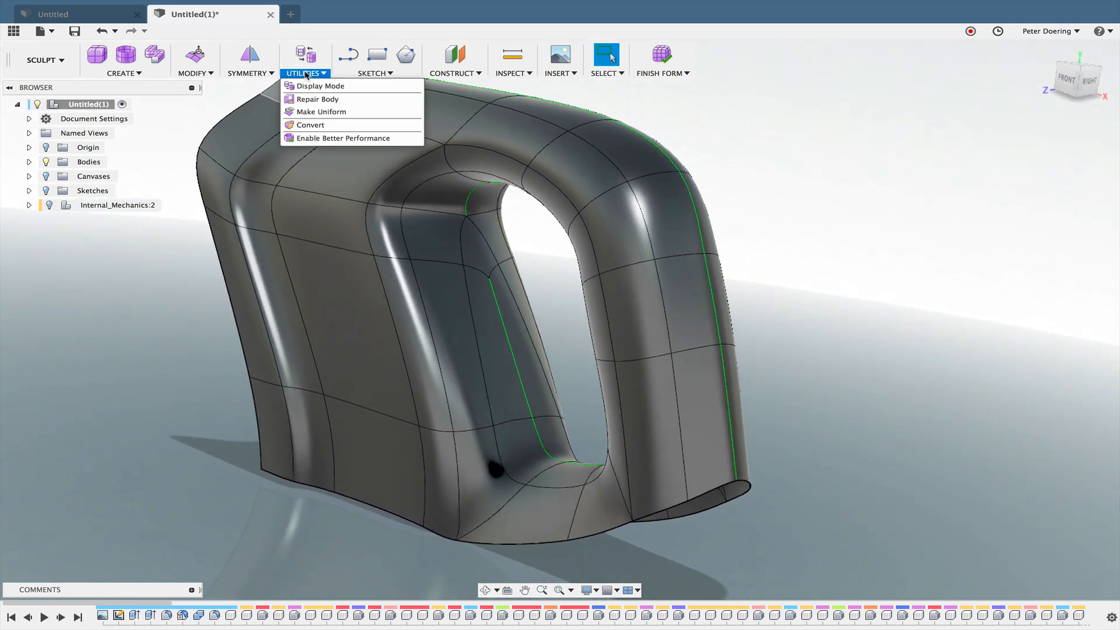
{"action": "left_click", "coordinate": [312, 86]}
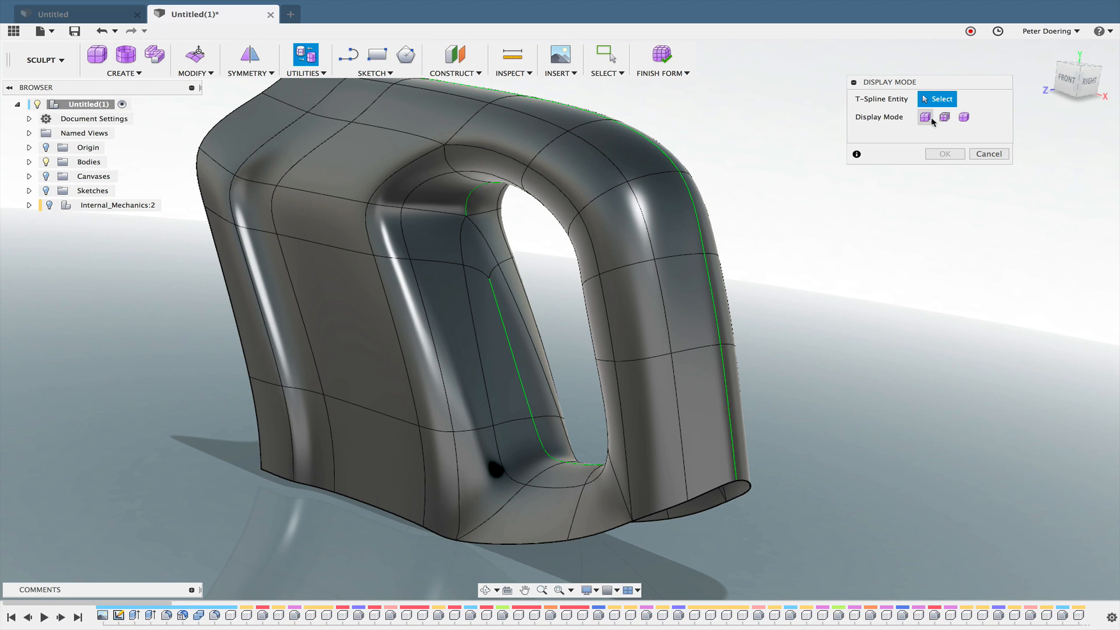
{"action": "left_click", "coordinate": [930, 118]}
{"action": "middle_click_drag", "start_coordinate": [828, 198], "coordinate": [813, 220], "text": "shift"}
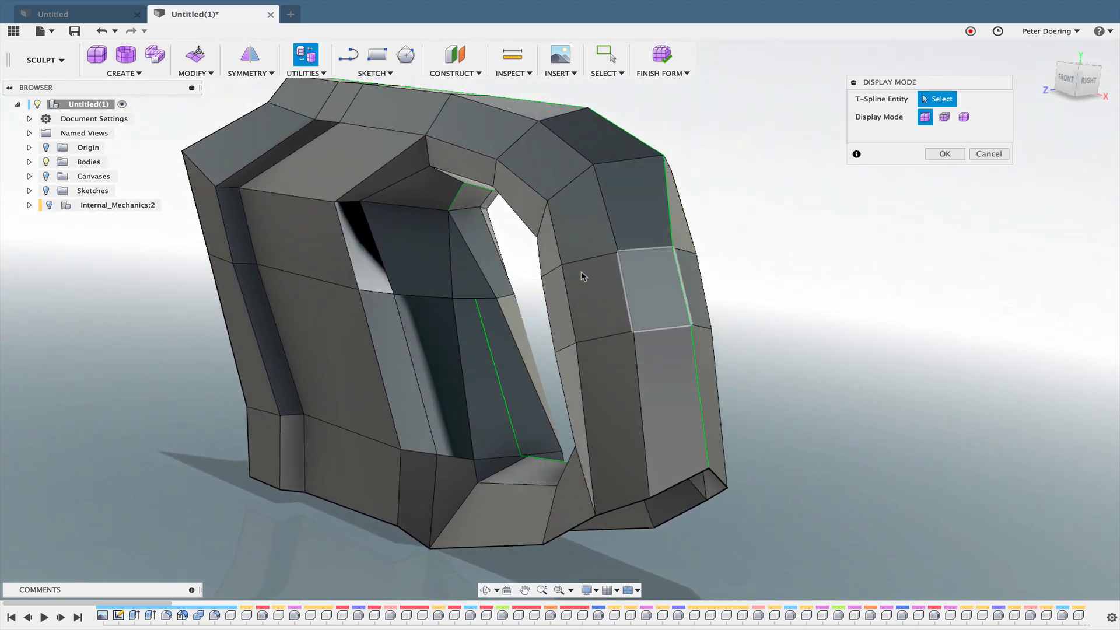
{"action": "left_click", "coordinate": [463, 274]}
{"action": "key", "text": "Return"}
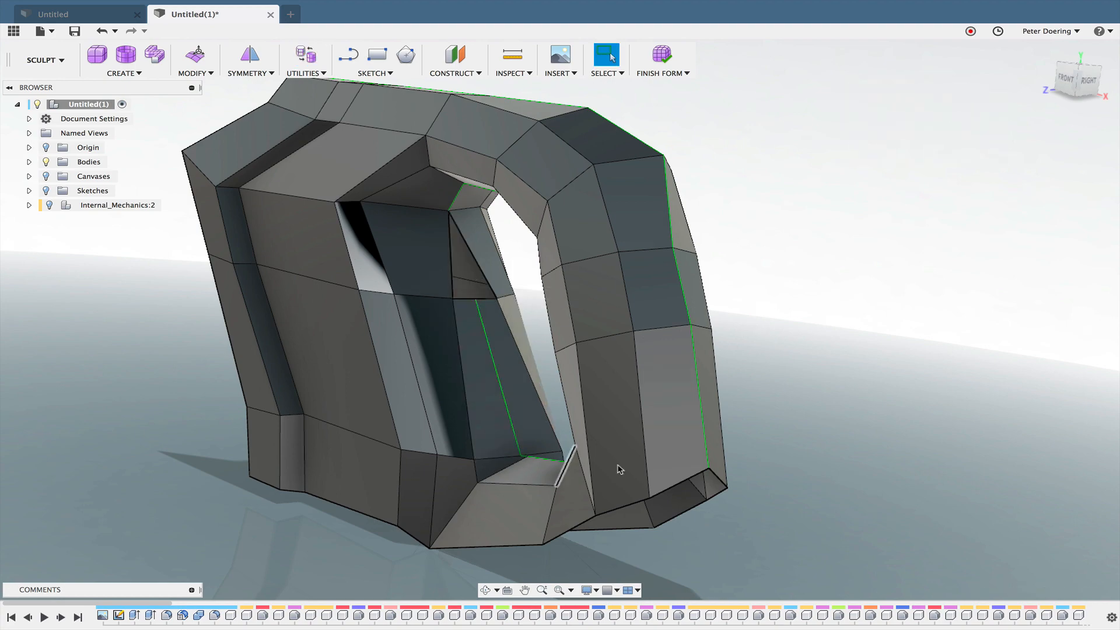
Delete the remaining faces of the opening's sloped inner wall on both symmetric halves, down to the lower corner.
{"action": "middle_click_drag", "start_coordinate": [602, 465], "coordinate": [700, 455], "text": "shift"}
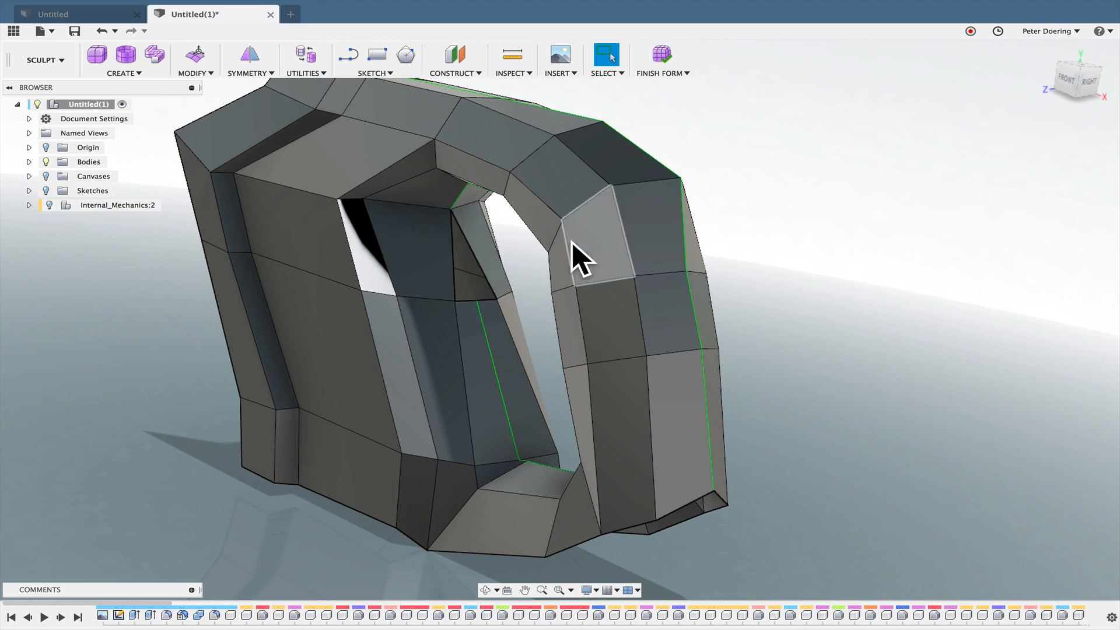
{"action": "middle_click_drag", "start_coordinate": [864, 370], "coordinate": [919, 364], "text": "shift"}
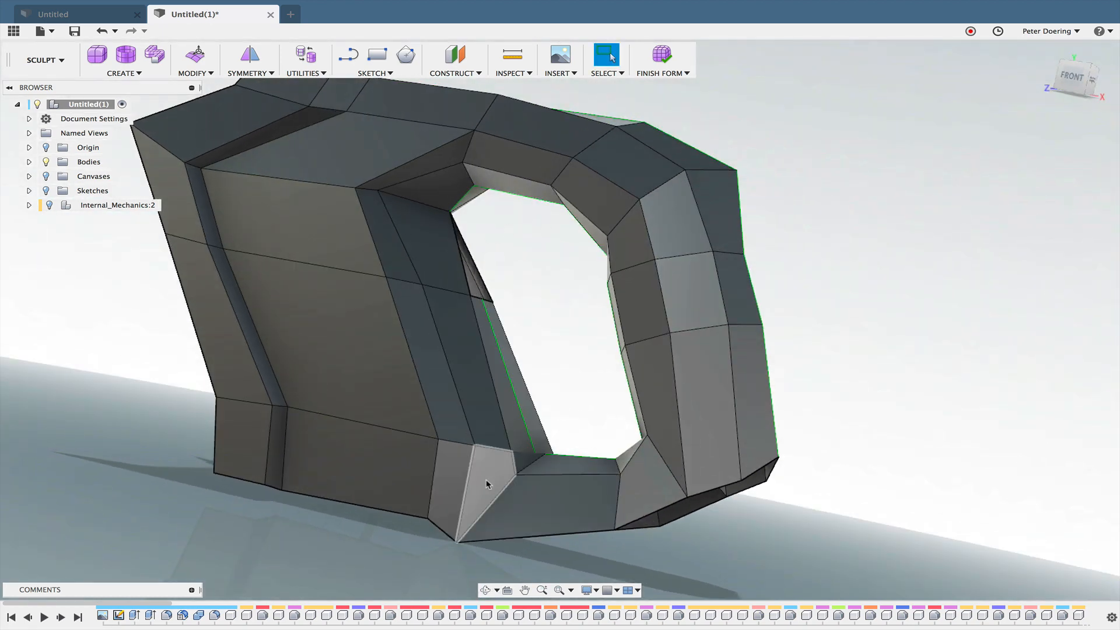
{"action": "middle_click_drag", "start_coordinate": [482, 475], "coordinate": [458, 430], "text": "shift"}
{"action": "mouse_move", "coordinate": [424, 276]}
{"action": "left_mouse_down"}
{"action": "mouse_move", "coordinate": [430, 325]}
{"action": "mouse_move", "coordinate": [468, 345]}
{"action": "mouse_move", "coordinate": [446, 470]}
{"action": "mouse_move", "coordinate": [493, 473]}
{"action": "left_mouse_up"}
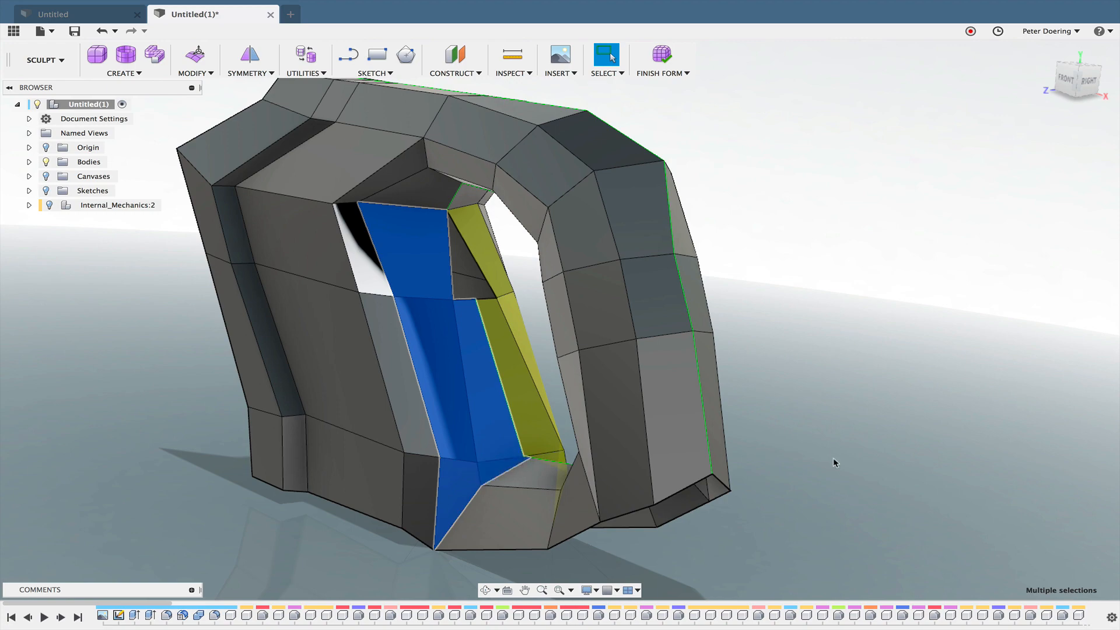
{"action": "key", "text": "Delete"}
Weld the loose vertex of the opening's lower face to the side wall's lower corner vertex in Vertex to Vertex mode.
{"action": "middle_click_drag", "start_coordinate": [805, 452], "coordinate": [781, 443], "text": "shift"}
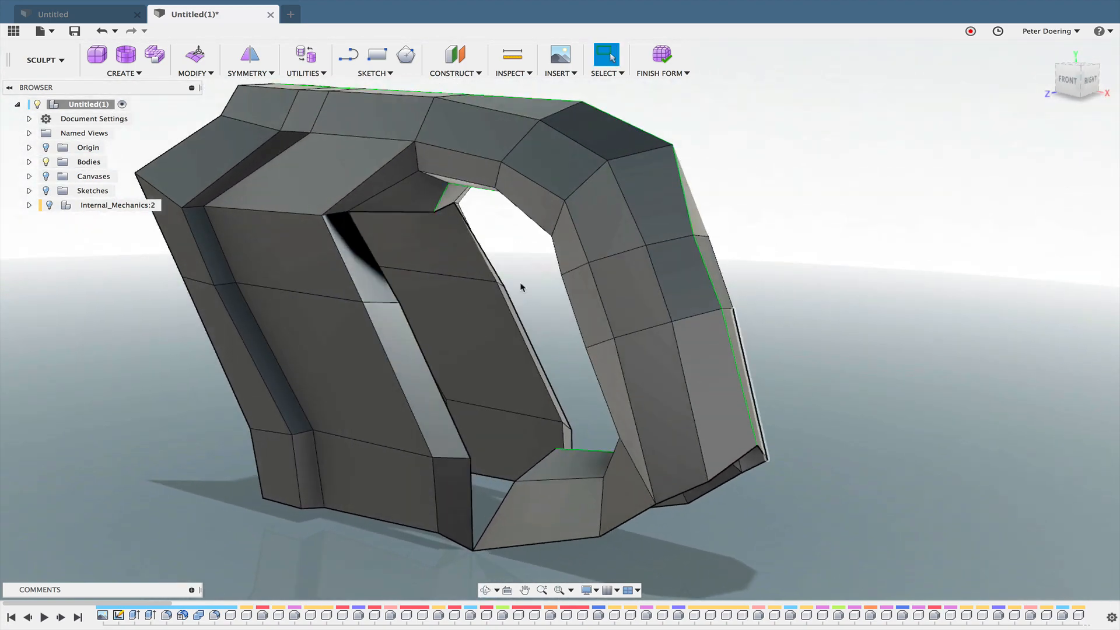
{"action": "left_click", "coordinate": [193, 73]}
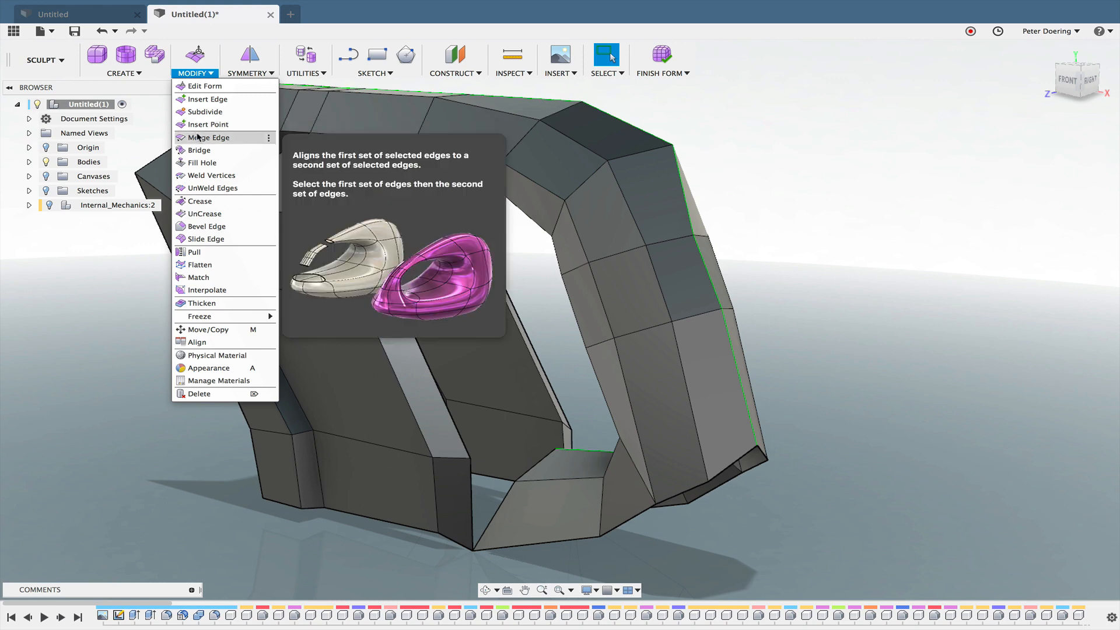
{"action": "left_click", "coordinate": [200, 175]}
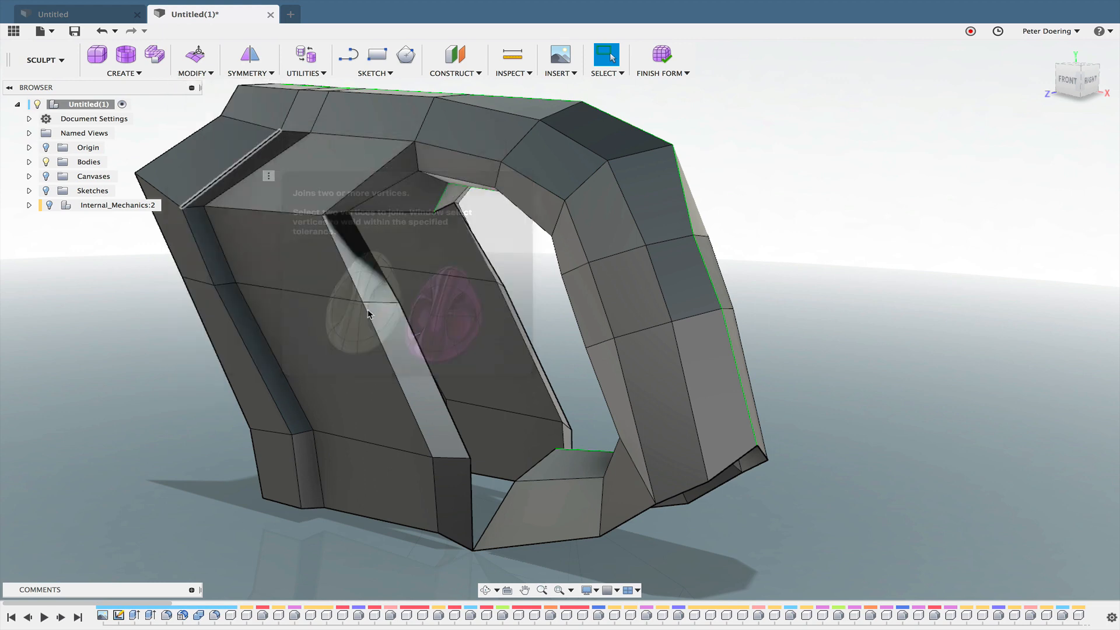
{"action": "left_click", "coordinate": [511, 481]}
{"action": "left_click", "coordinate": [470, 459]}
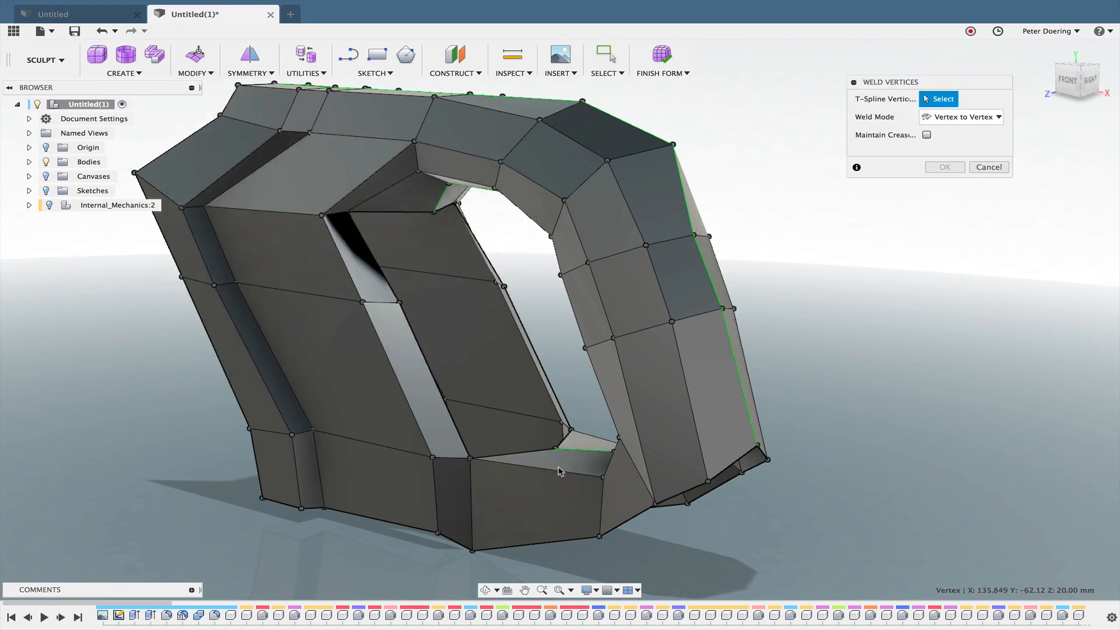
{"action": "middle_click_drag", "start_coordinate": [755, 445], "coordinate": [895, 335], "text": "shift"}
{"action": "left_click", "coordinate": [945, 169]}
Bridge the open edges on both sides of the missing inner wall with 2 faces and 0 twists.
{"action": "middle_click_drag", "start_coordinate": [901, 211], "coordinate": [864, 244], "text": "shift"}
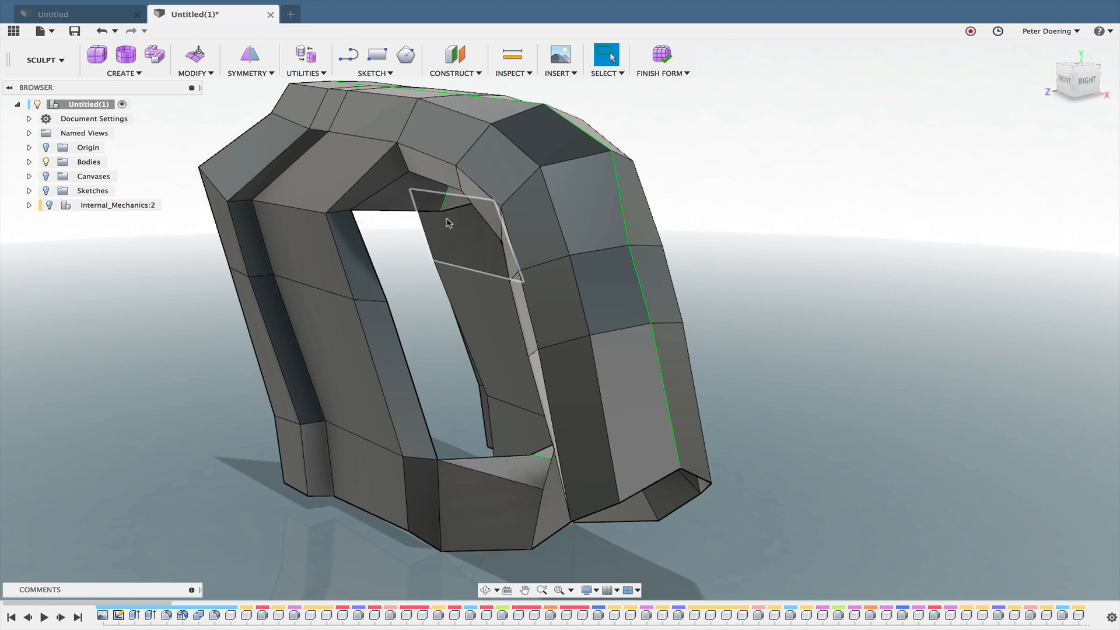
{"action": "middle_click_drag", "start_coordinate": [513, 455], "coordinate": [421, 256], "text": "shift"}
{"action": "left_click", "coordinate": [175, 72]}
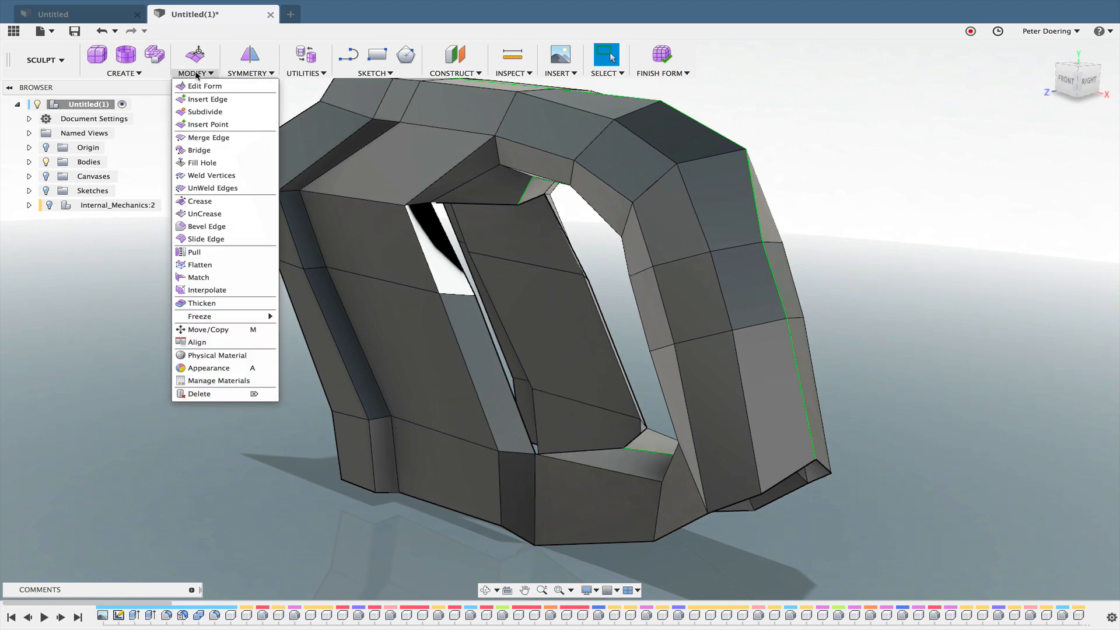
{"action": "left_click", "coordinate": [203, 151]}
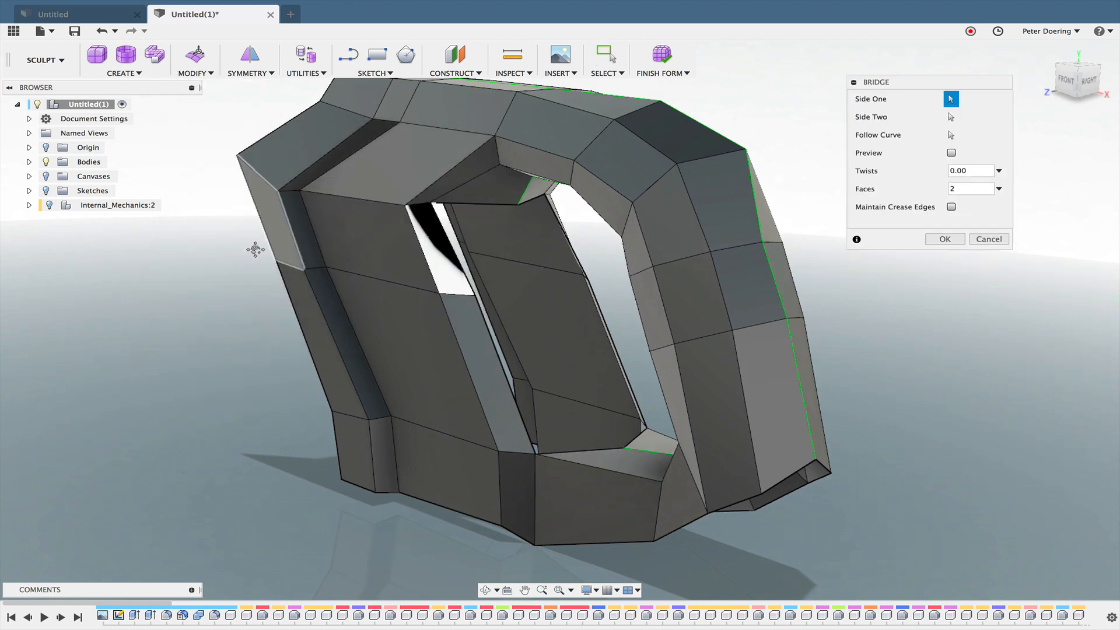
{"action": "middle_click_drag", "start_coordinate": [478, 257], "coordinate": [424, 263], "text": "shift"}
{"action": "left_click", "coordinate": [413, 271]}
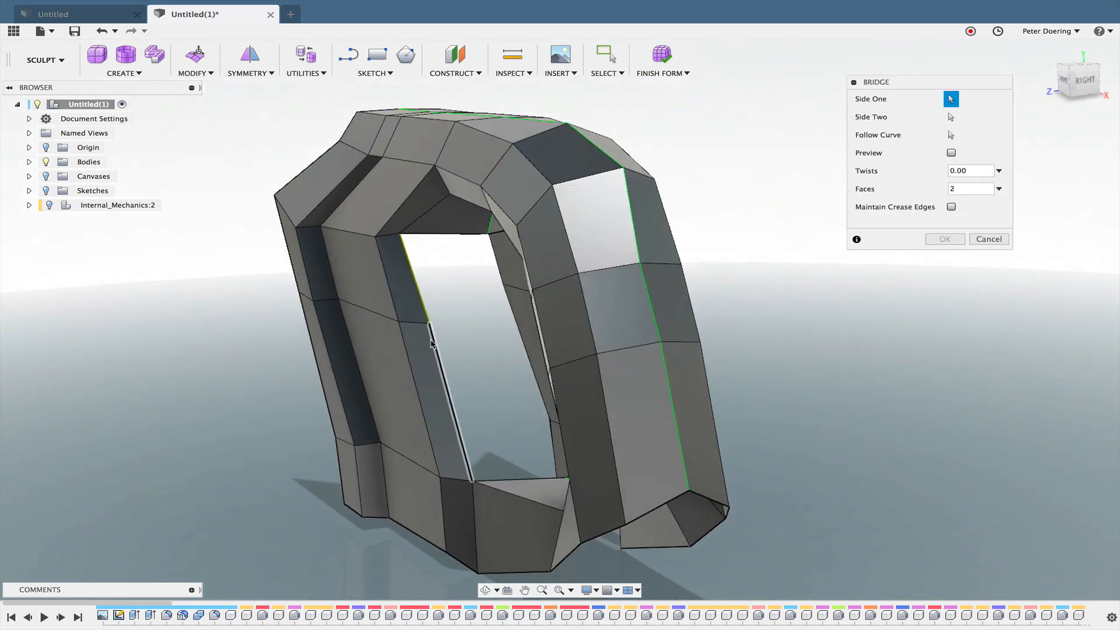
{"action": "mouse_move", "coordinate": [434, 347]}
{"action": "middle_mouse_down", "text": "shift"}
{"action": "mouse_move", "coordinate": [275, 320]}
{"action": "mouse_move", "coordinate": [326, 327]}
{"action": "middle_mouse_up", "text": "shift"}
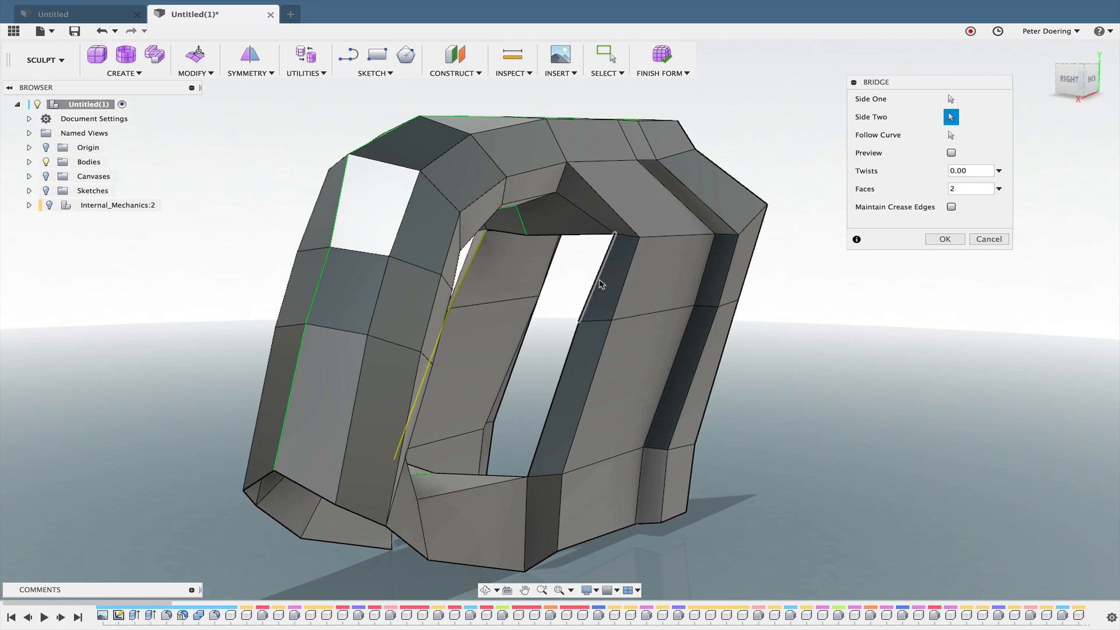
{"action": "left_click", "coordinate": [594, 298]}
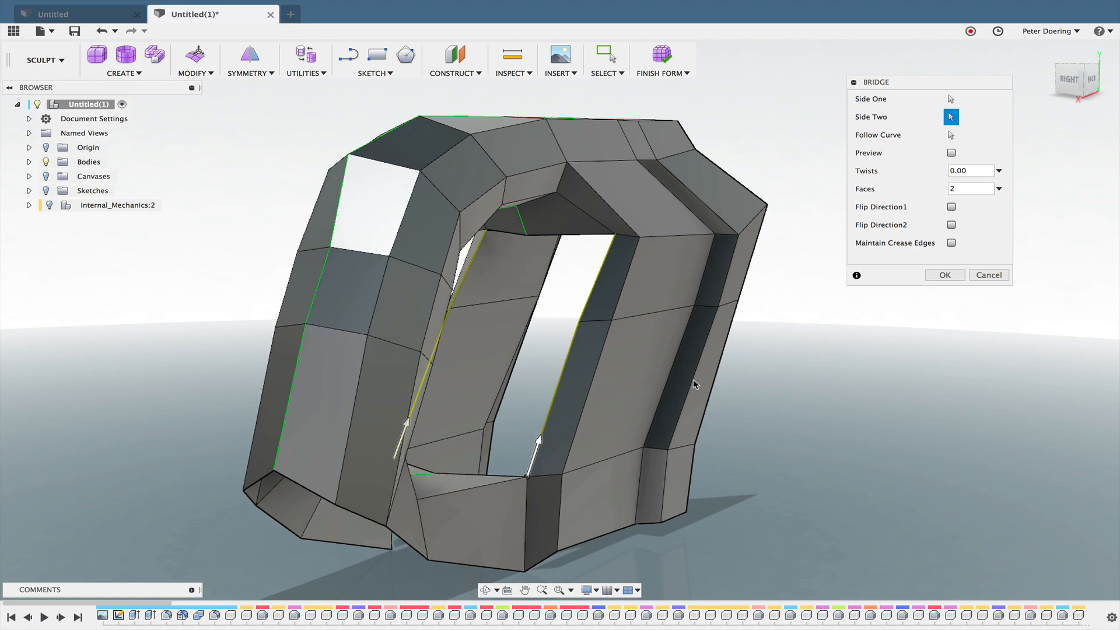
{"action": "middle_click_drag", "start_coordinate": [694, 384], "coordinate": [815, 350], "text": "shift"}
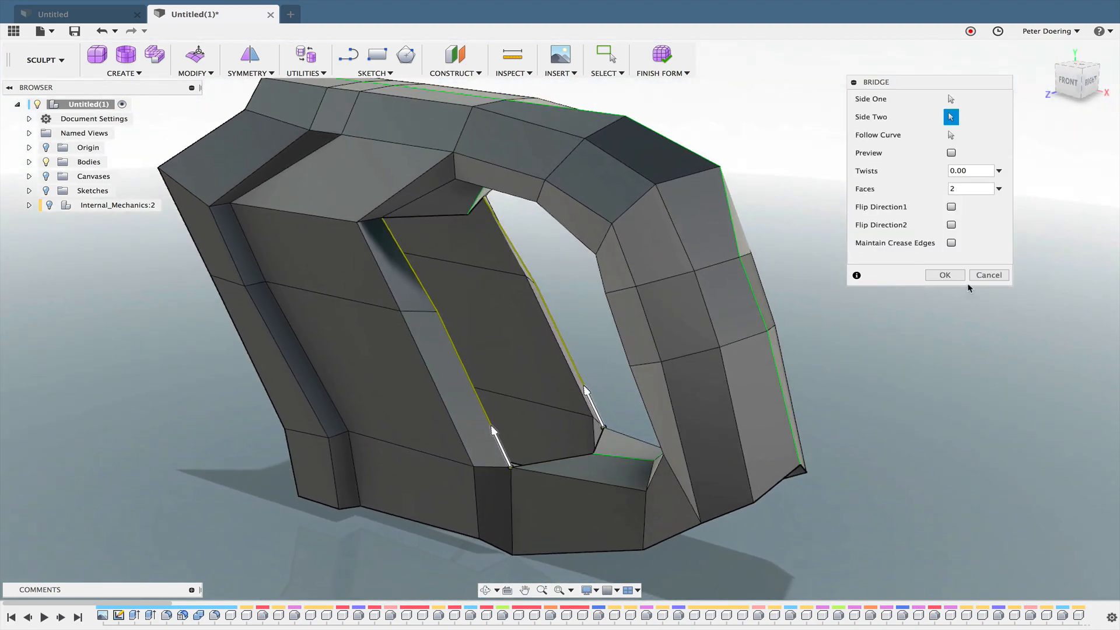
{"action": "left_click", "coordinate": [943, 275]}
Weld the loose midline vertices at the lower and upper ends of the bridged wall to its end vertices, Vertex to Vertex.
{"action": "middle_click_drag", "start_coordinate": [879, 336], "coordinate": [852, 338], "text": "shift"}
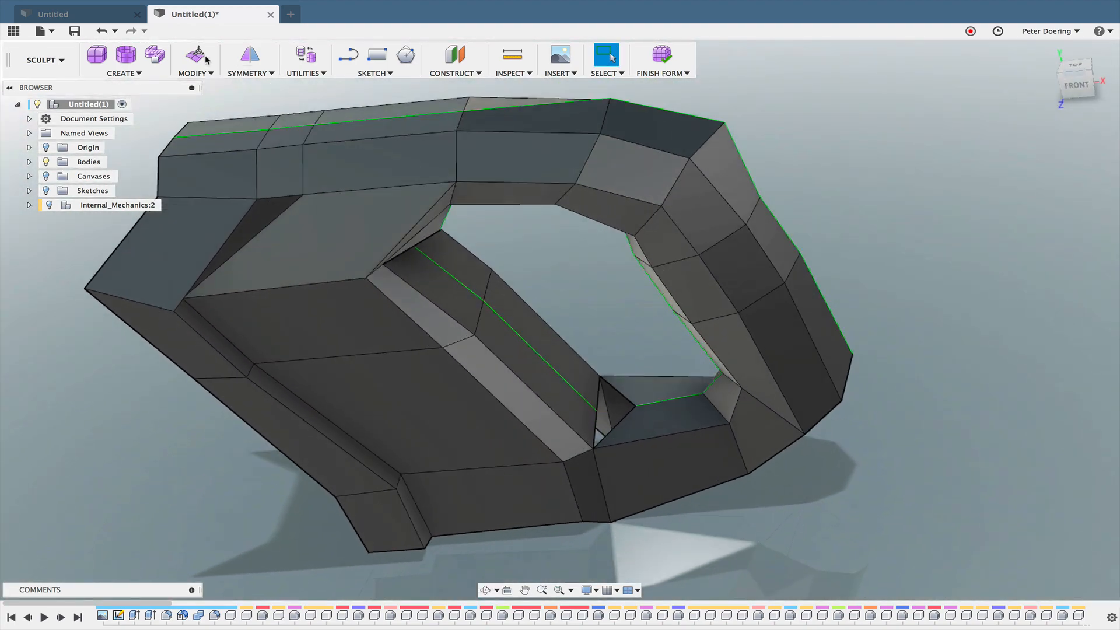
{"action": "left_click", "coordinate": [194, 73]}
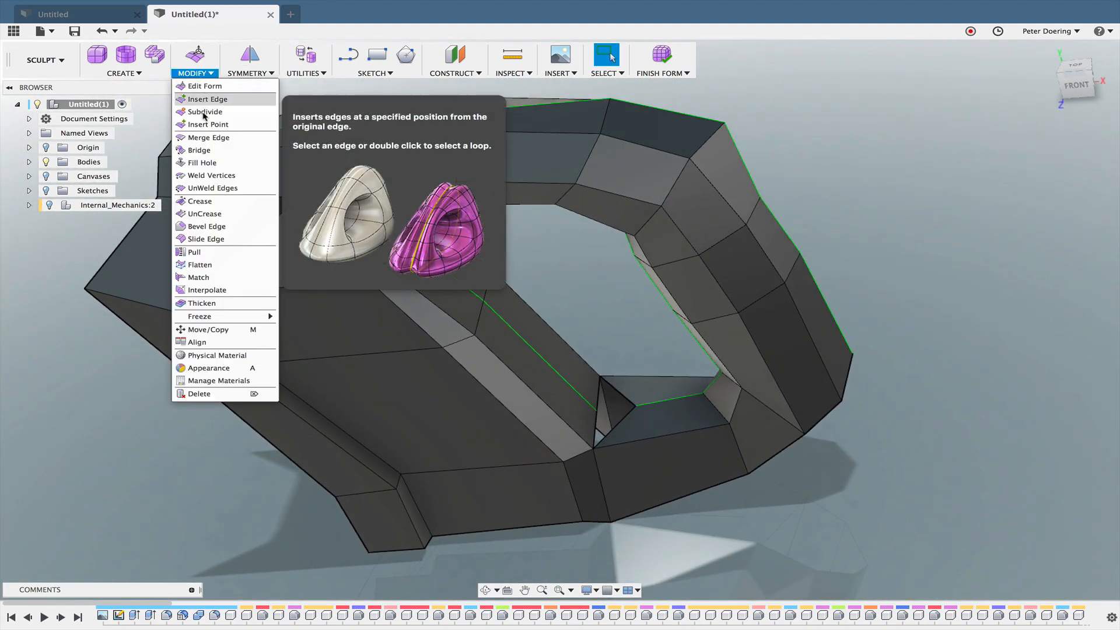
{"action": "left_click", "coordinate": [210, 175]}
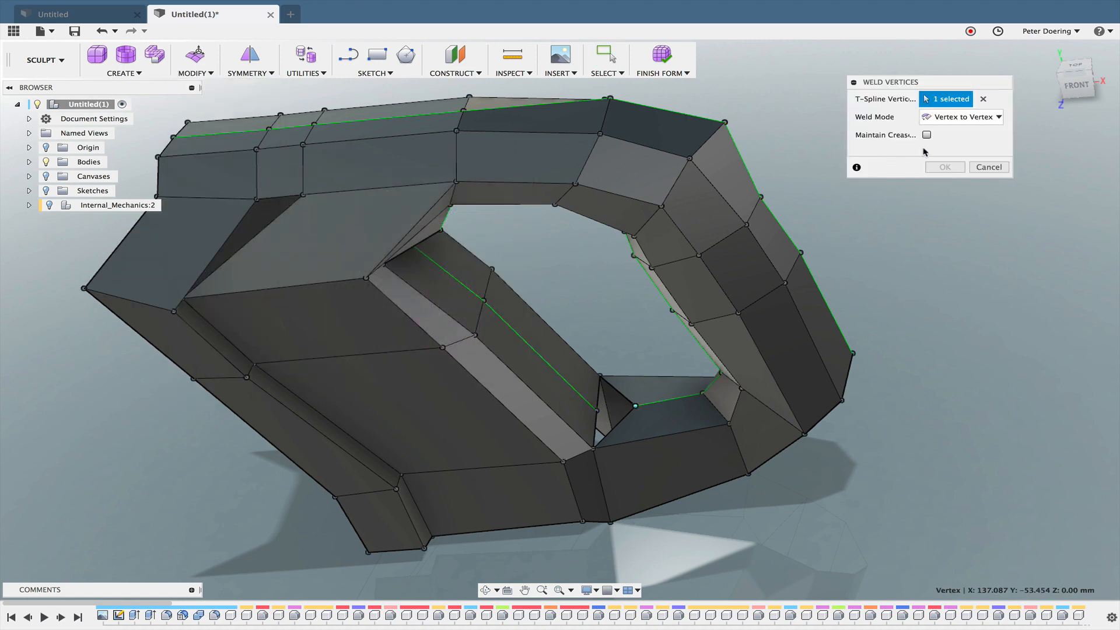
{"action": "left_click", "coordinate": [637, 405]}
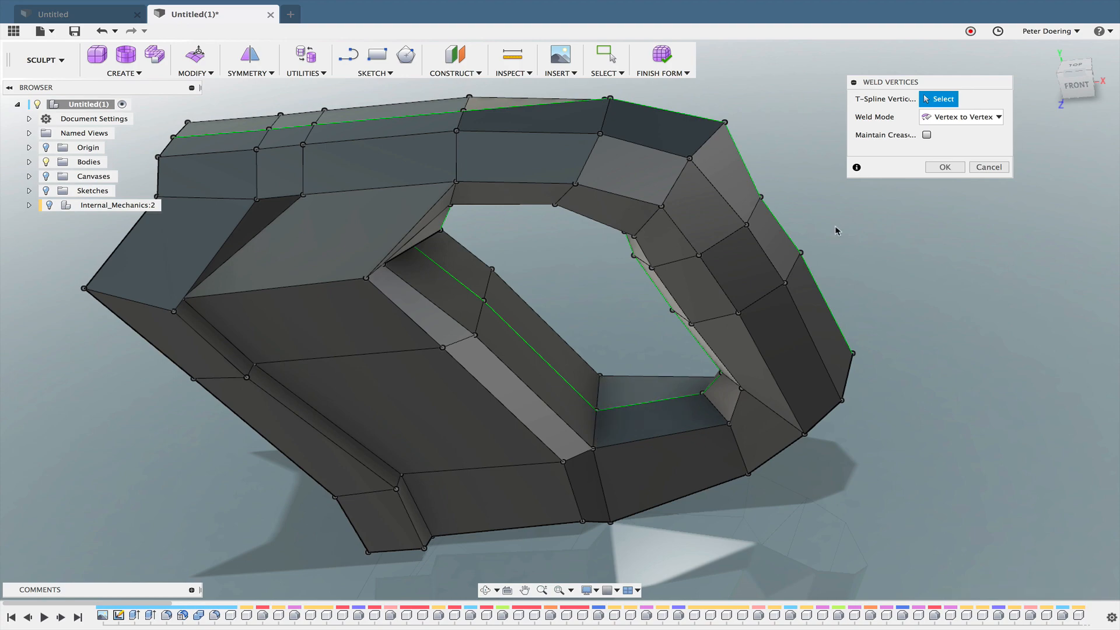
{"action": "middle_click_drag", "start_coordinate": [535, 217], "coordinate": [460, 246], "text": "shift"}
{"action": "left_click", "coordinate": [453, 240]}
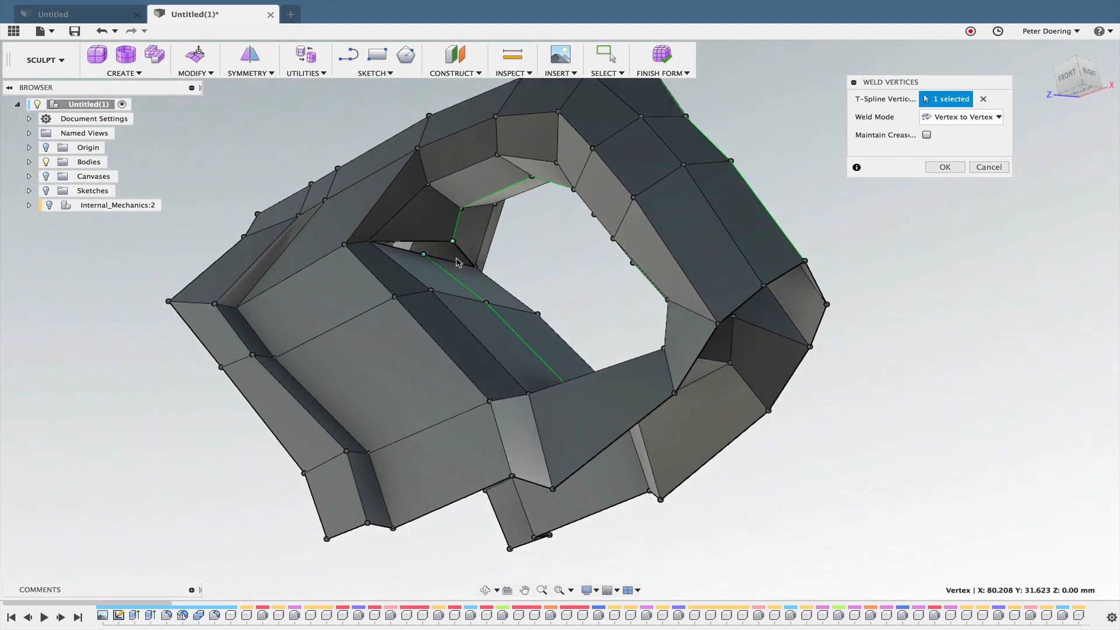
{"action": "left_click", "coordinate": [457, 261]}
{"action": "left_click", "coordinate": [942, 169]}
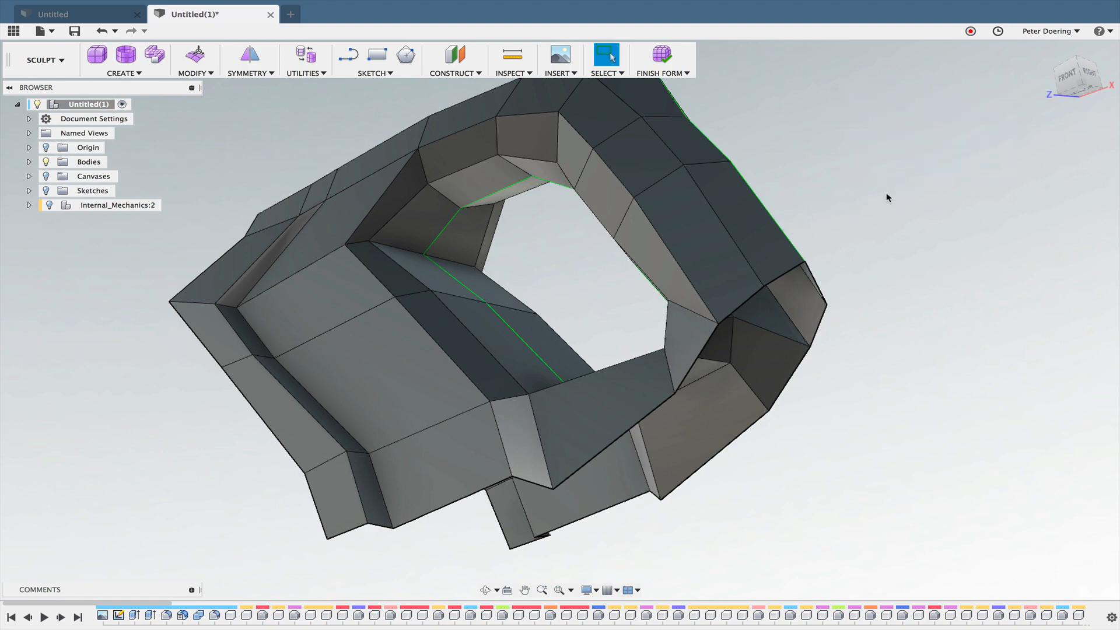
Inspect the rebuilt handle opening in Smooth display, switch back to Box display and leave Display Mode.
{"action": "middle_click_drag", "start_coordinate": [887, 194], "coordinate": [735, 213], "text": "shift"}
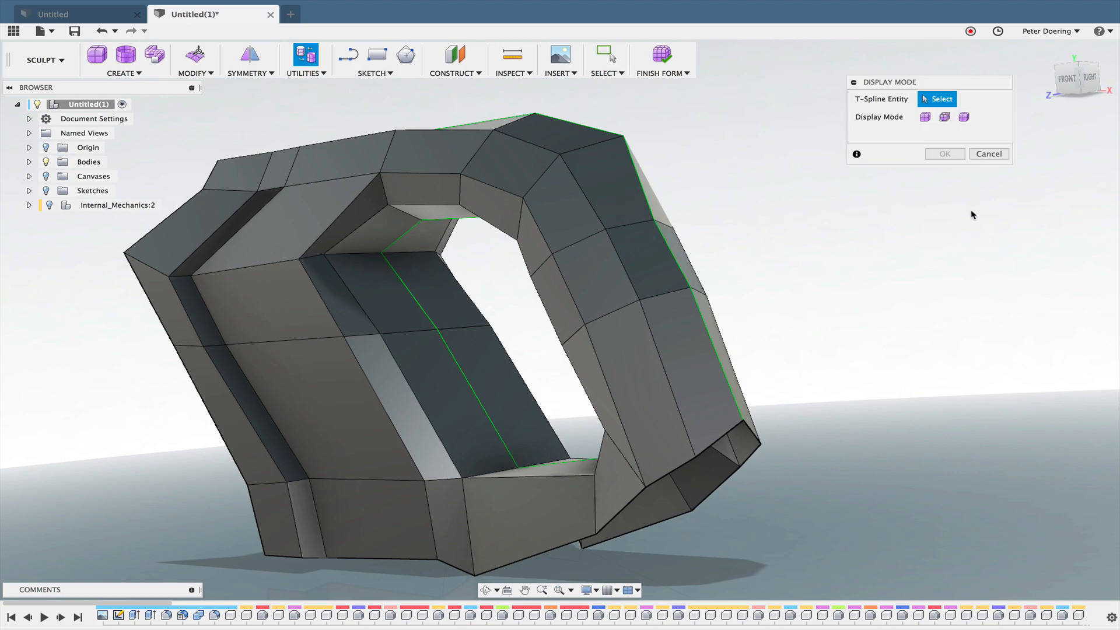
{"action": "left_click", "coordinate": [963, 117]}
{"action": "middle_click_drag", "start_coordinate": [852, 287], "coordinate": [903, 292], "text": "shift"}
{"action": "left_click", "coordinate": [925, 117]}
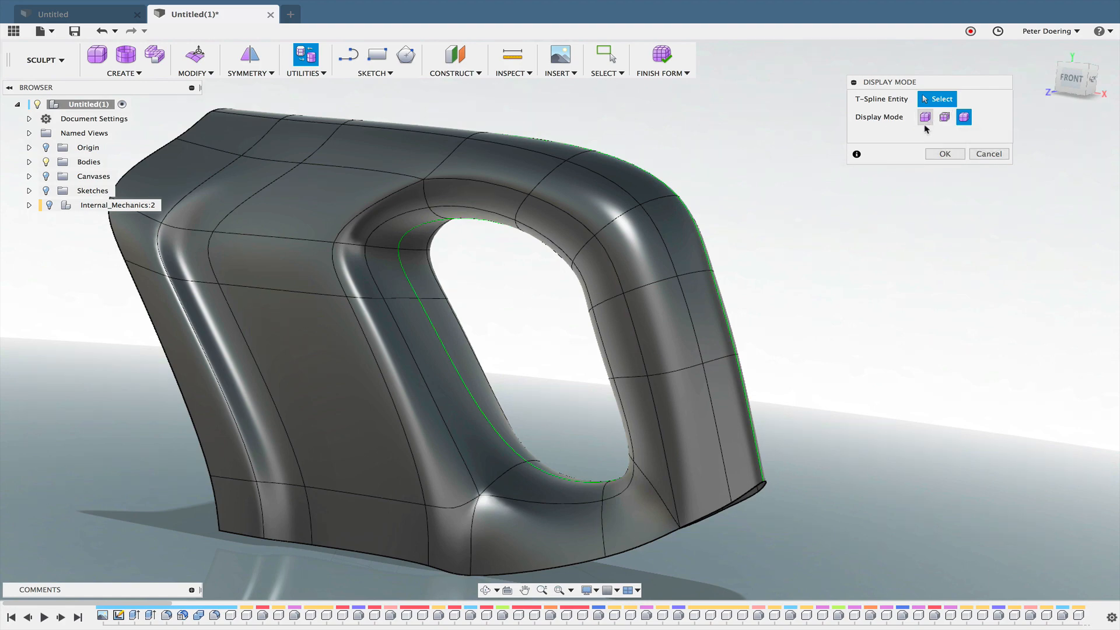
{"action": "middle_click_drag", "start_coordinate": [768, 279], "coordinate": [679, 198], "text": "shift"}
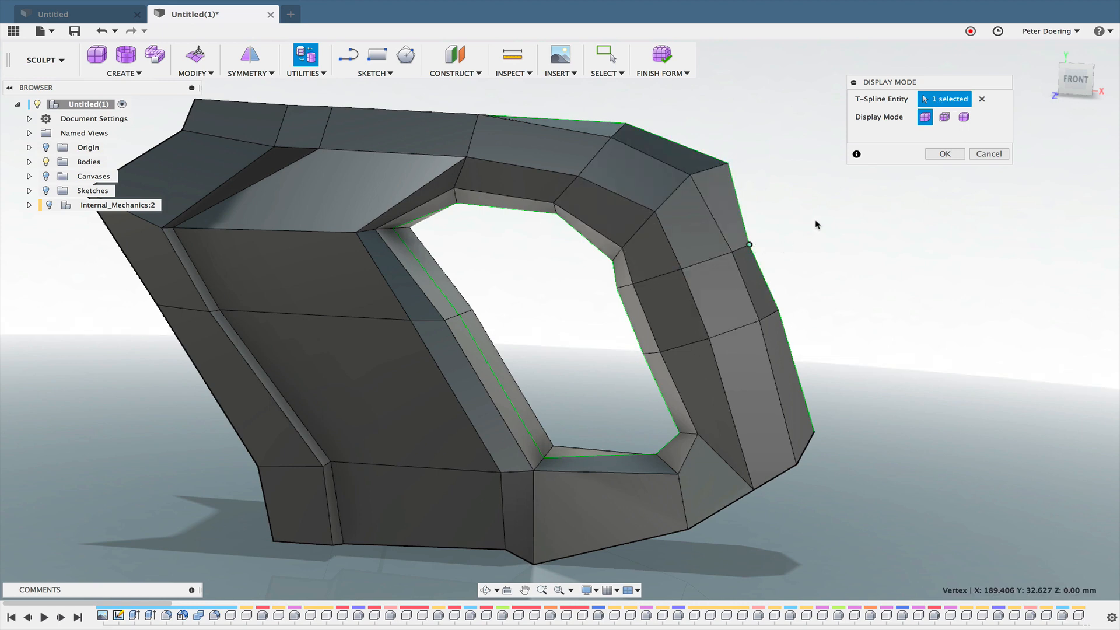
{"action": "left_click", "coordinate": [981, 153]}
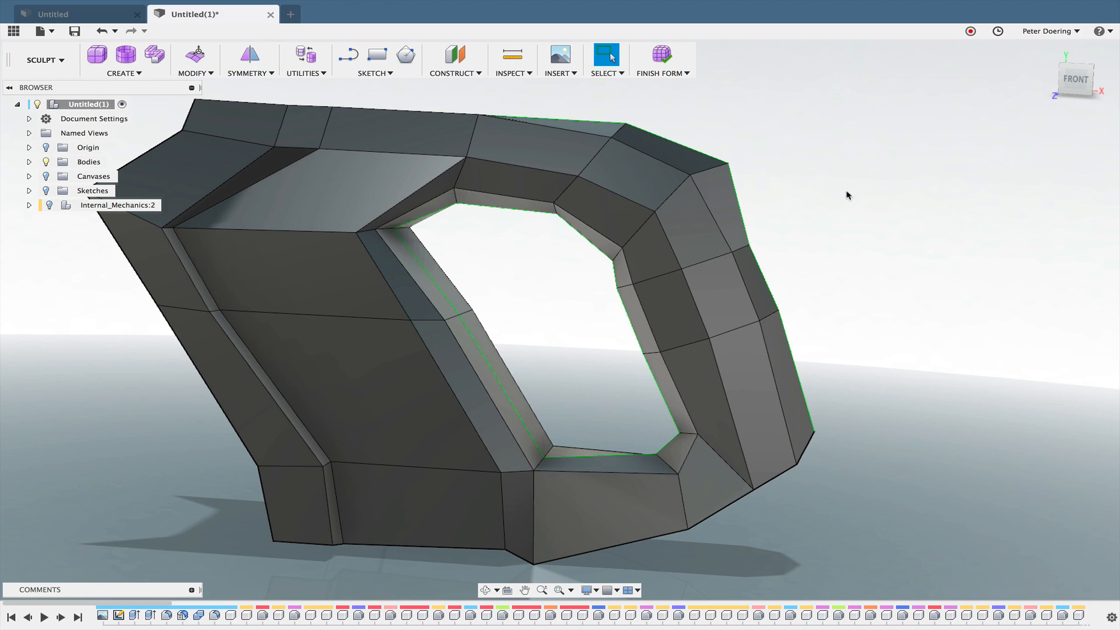
{"action": "middle_click_drag", "start_coordinate": [846, 192], "coordinate": [837, 197], "text": "shift"}
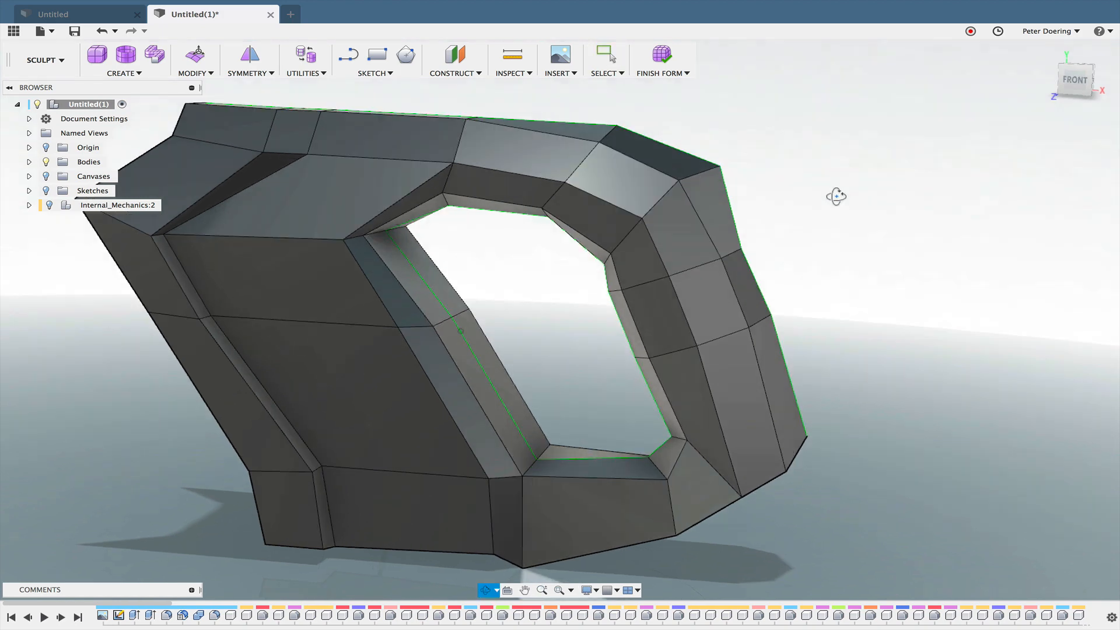
Flatten the edge loop around the handle's upper rear corner with direction Fit.
{"action": "double_click", "coordinate": [668, 198]}
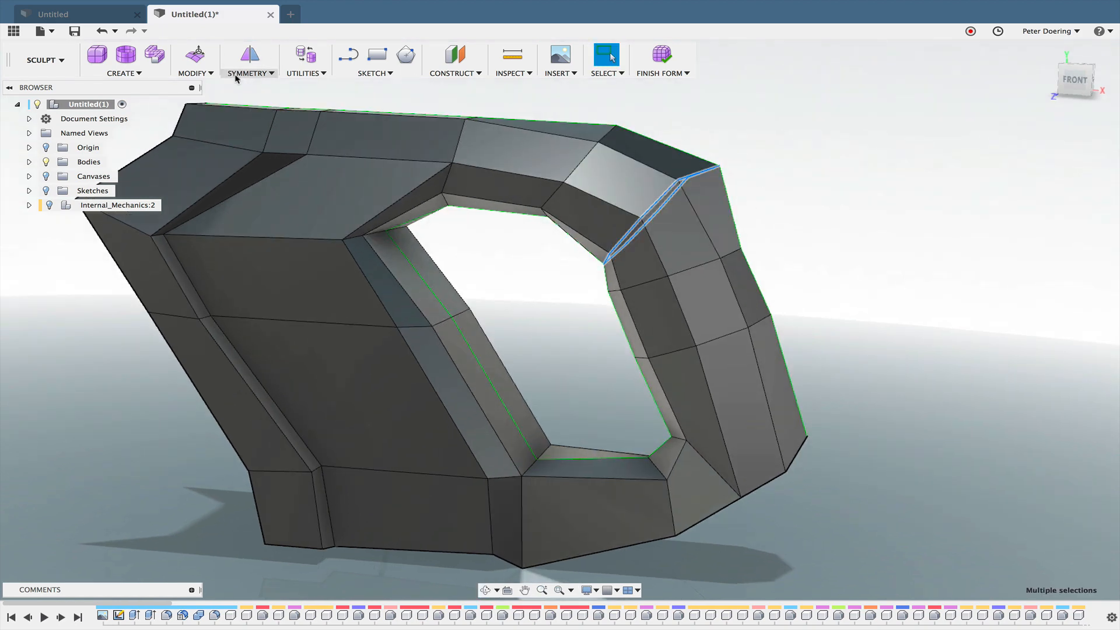
{"action": "left_click", "coordinate": [208, 74]}
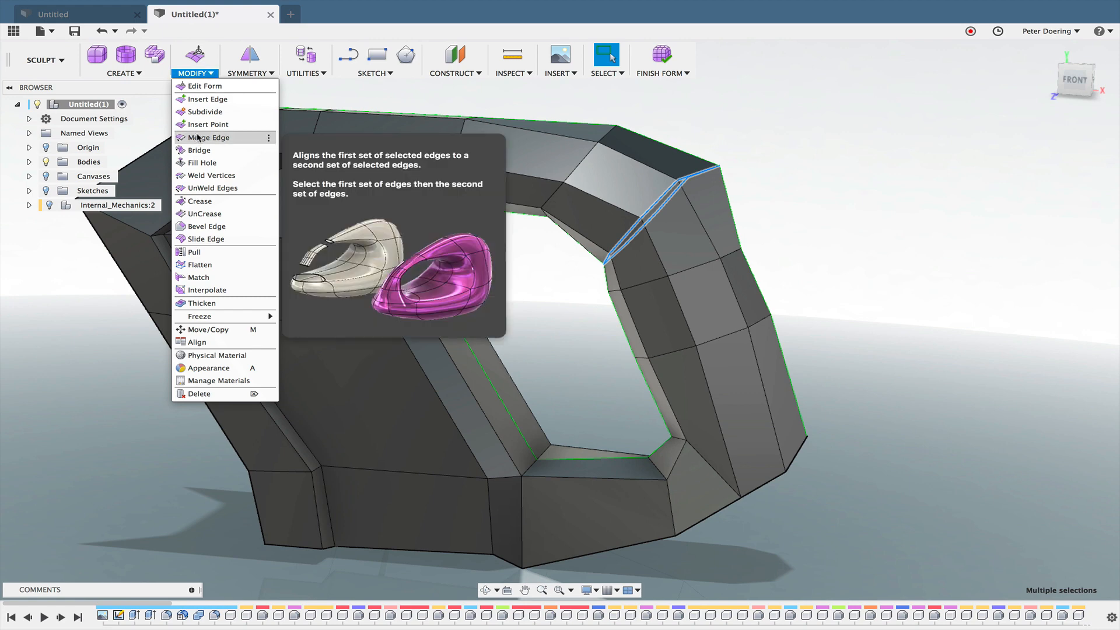
{"action": "left_click", "coordinate": [201, 264]}
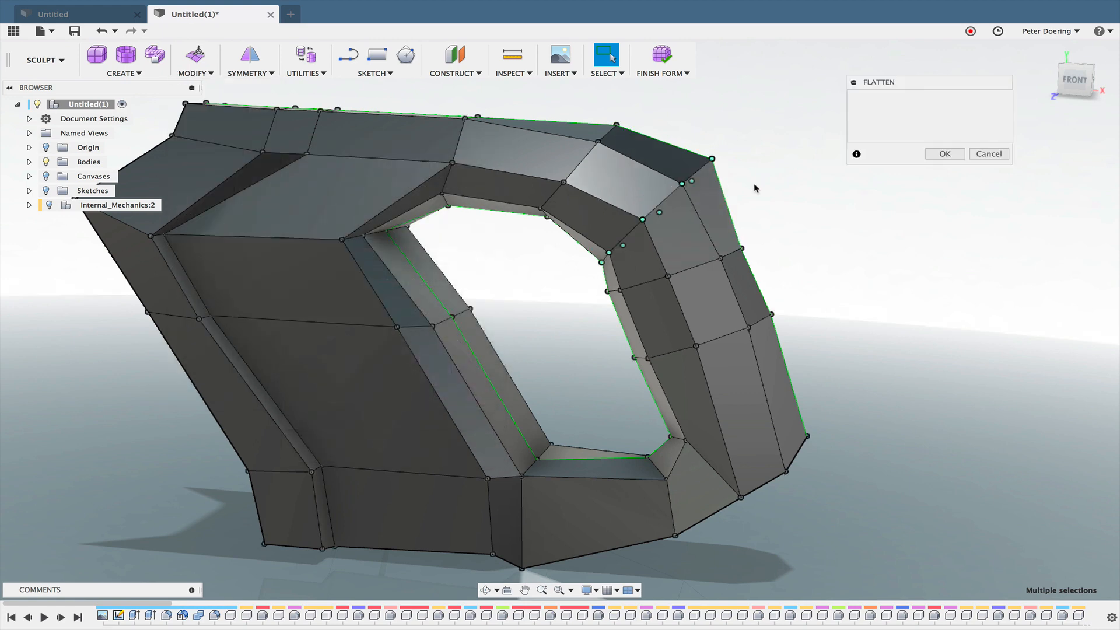
{"action": "middle_click_drag", "start_coordinate": [695, 182], "coordinate": [718, 186], "text": "shift"}
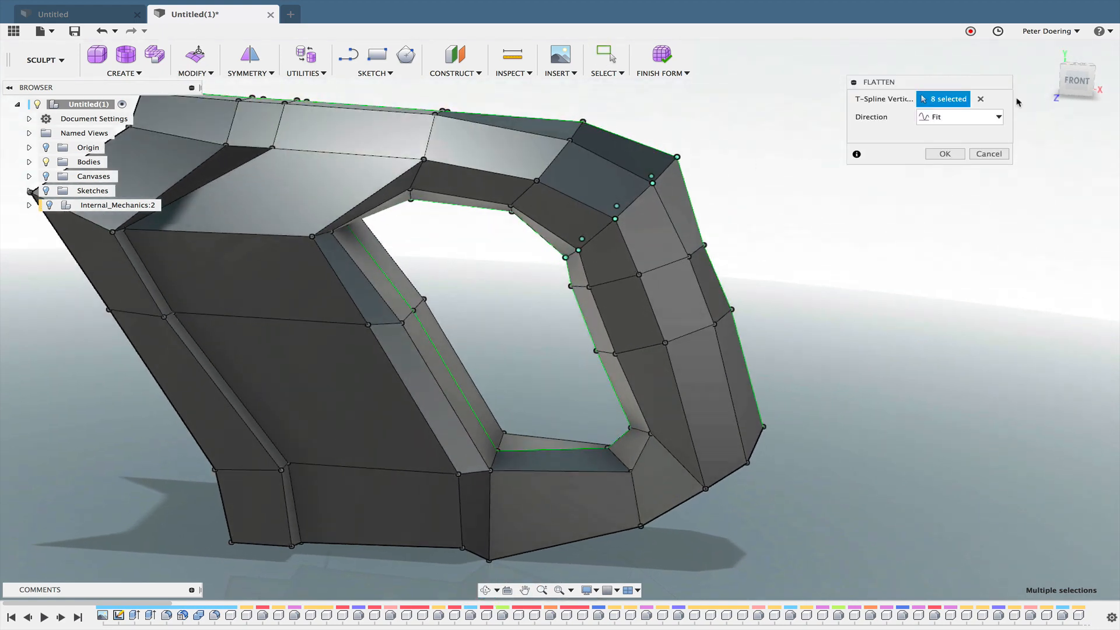
{"action": "left_click", "coordinate": [1078, 79]}
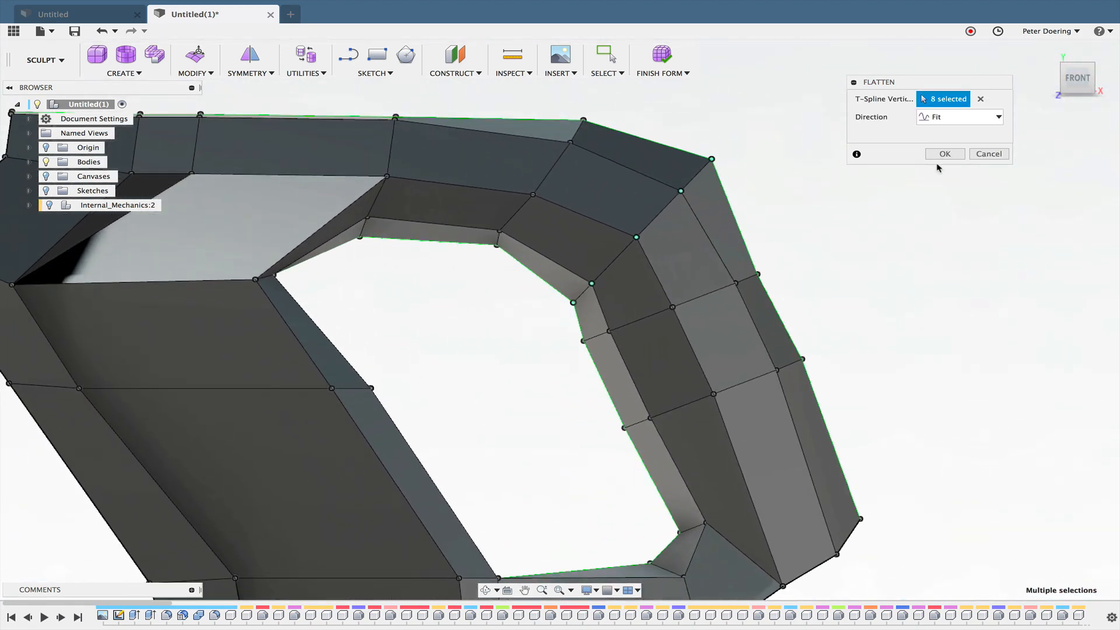
{"action": "left_click", "coordinate": [954, 154]}
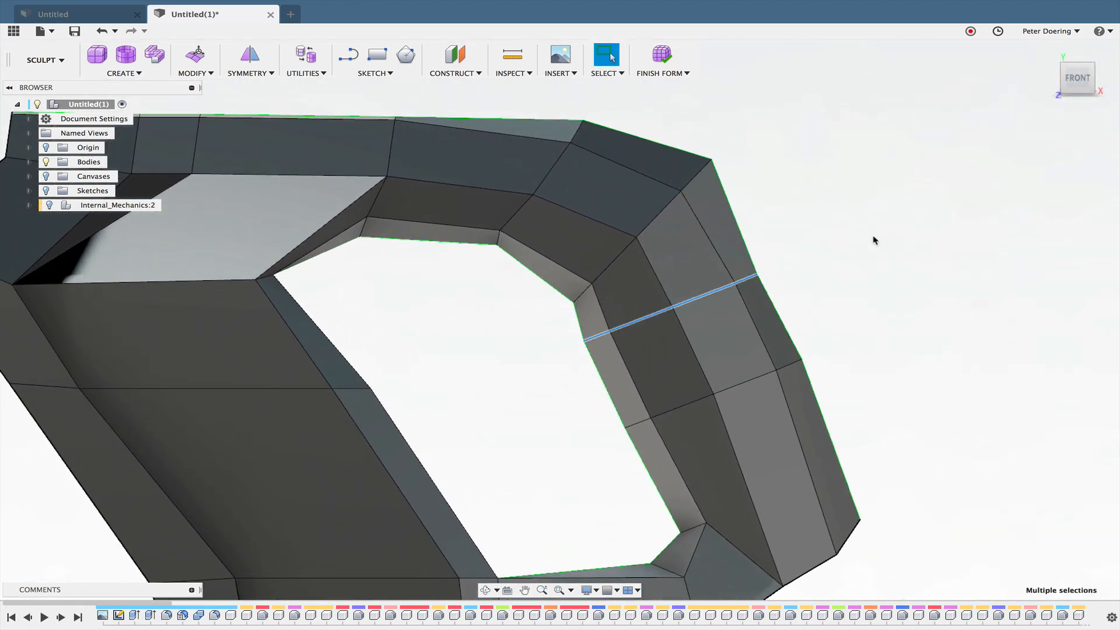
Flatten the next edge loop below the upper rear corner of the grip with direction Fit.
{"action": "right_click", "coordinate": [889, 221]}
{"action": "left_click", "coordinate": [836, 129]}
{"action": "right_click", "coordinate": [908, 187]}
{"action": "left_click", "coordinate": [874, 159]}
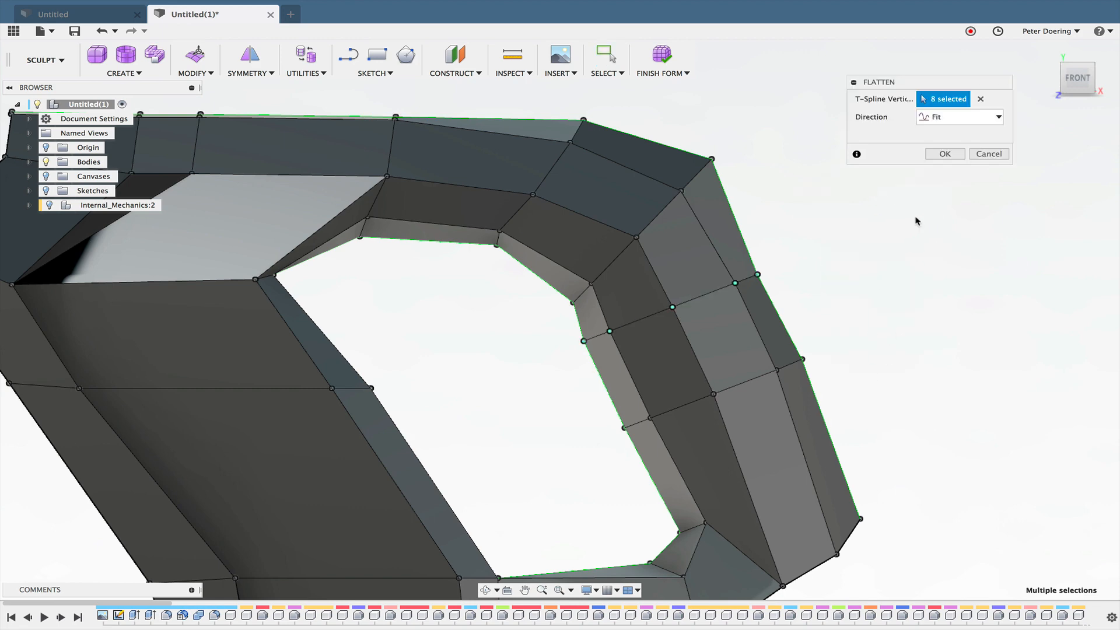
{"action": "left_click", "coordinate": [945, 155]}
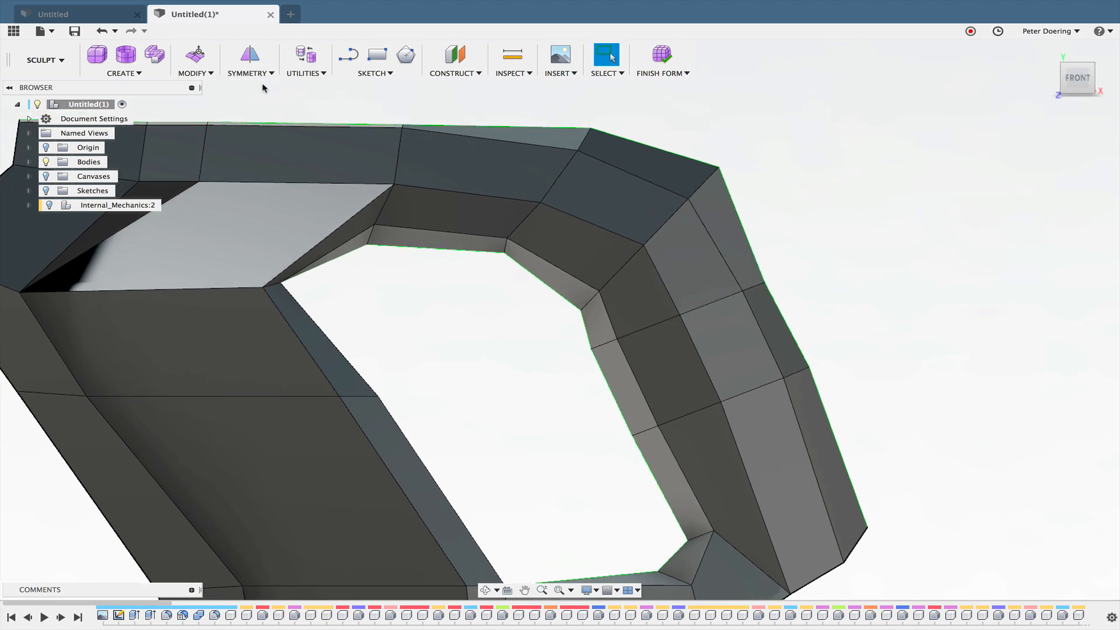
Switch the body to Smooth display and flatten the edge loop across the handle's upper bar, just before the rear corner, with direction Fit.
{"action": "double_click", "coordinate": [546, 194]}
{"action": "scroll", "coordinate": [738, 130], "scroll_direction": "down", "scroll_amount": 3}
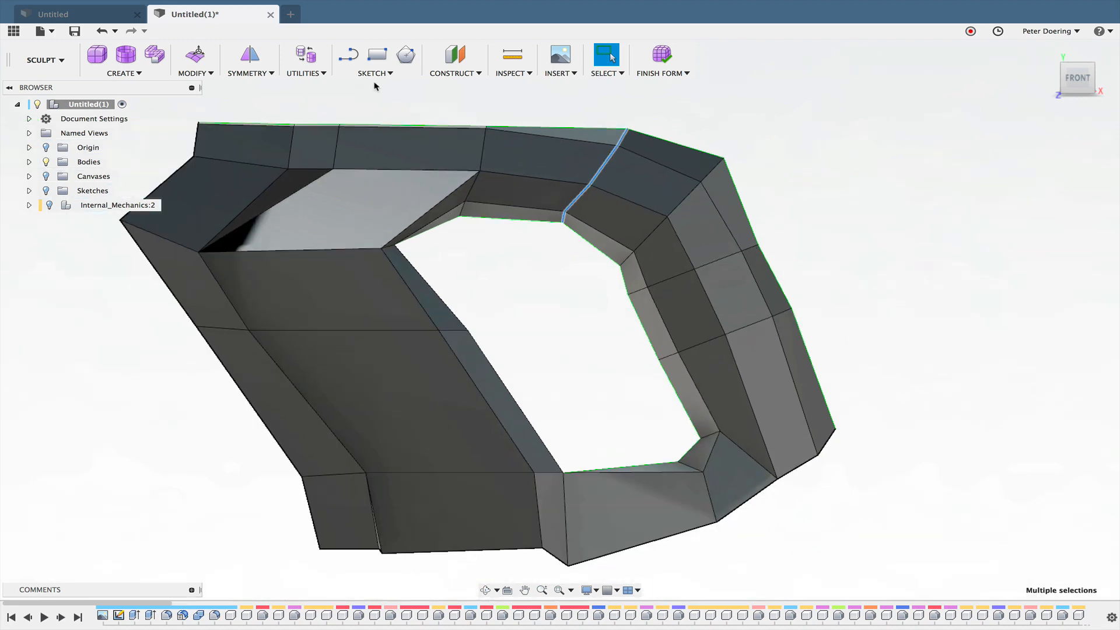
{"action": "left_click", "coordinate": [305, 54]}
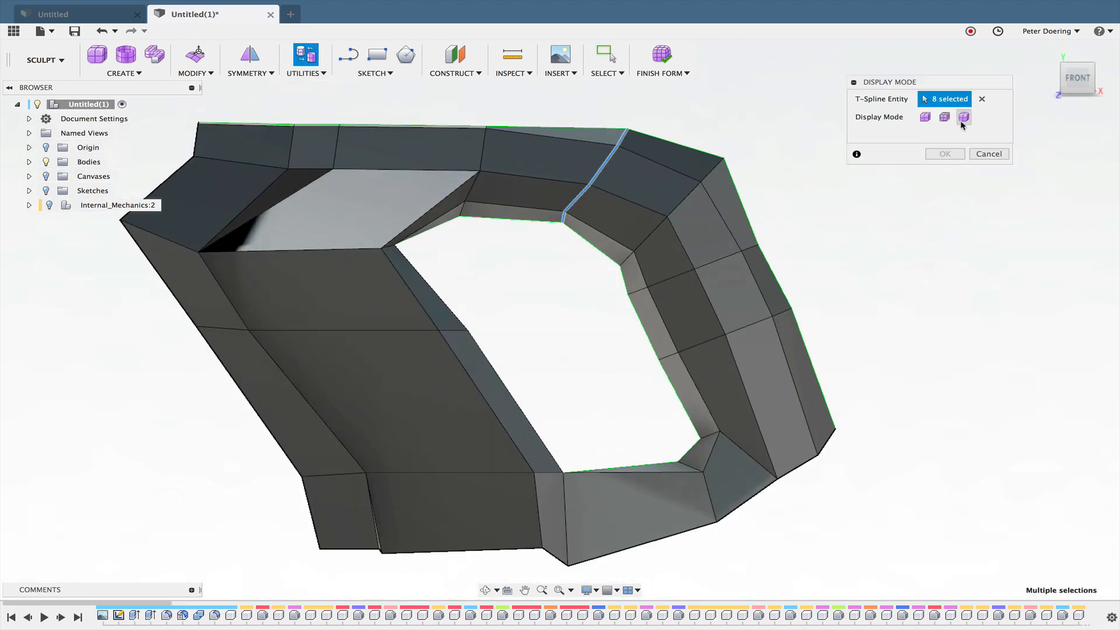
{"action": "left_click", "coordinate": [964, 117]}
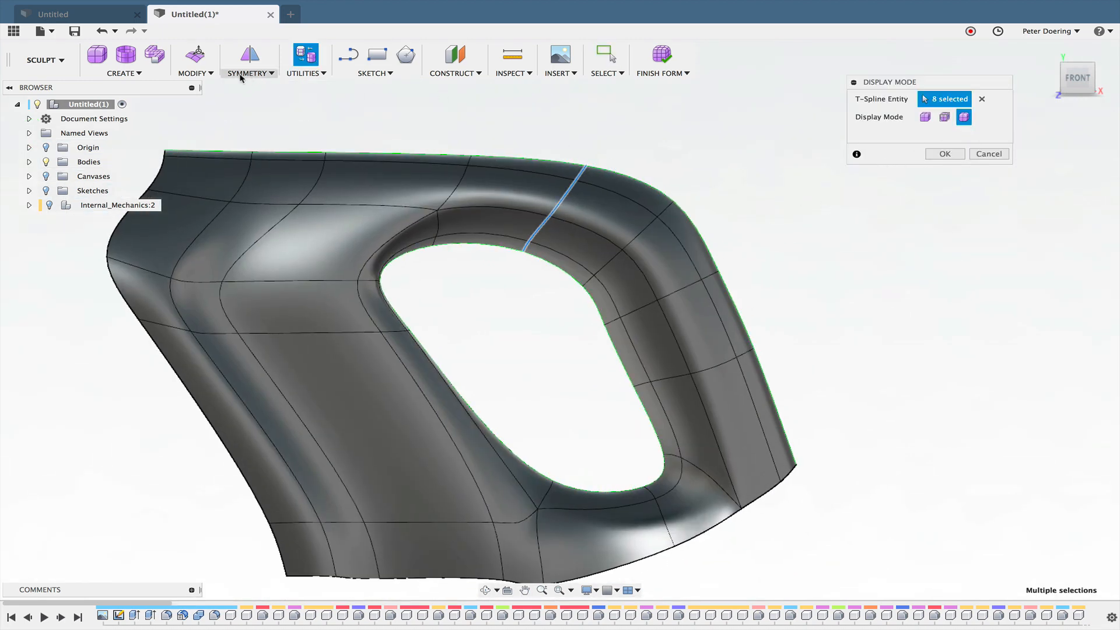
{"action": "left_click", "coordinate": [207, 73]}
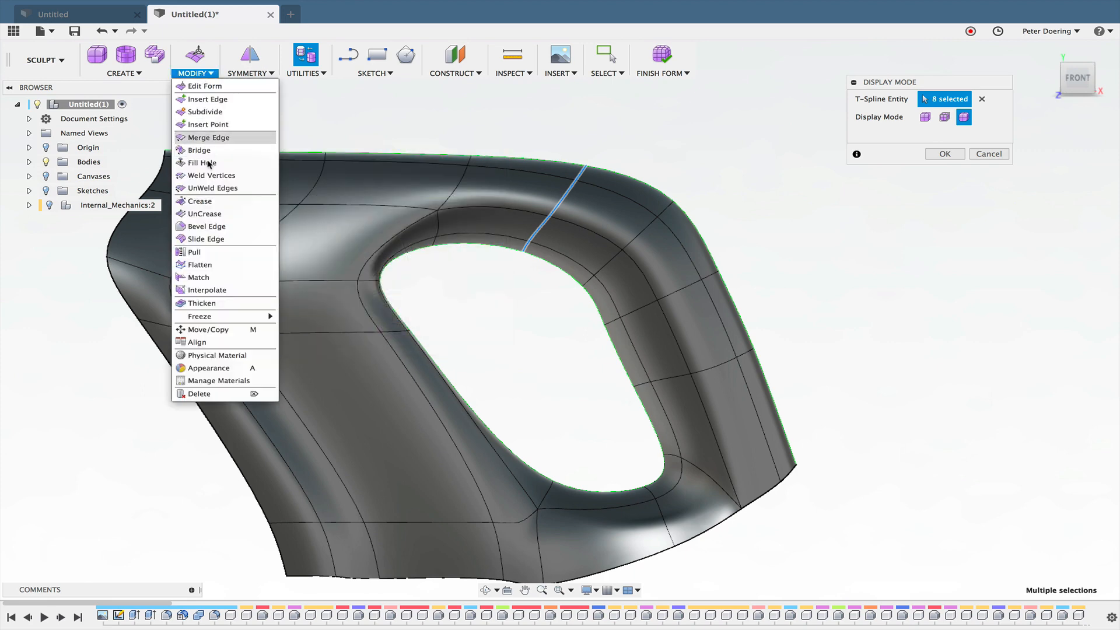
{"action": "left_click", "coordinate": [199, 264]}
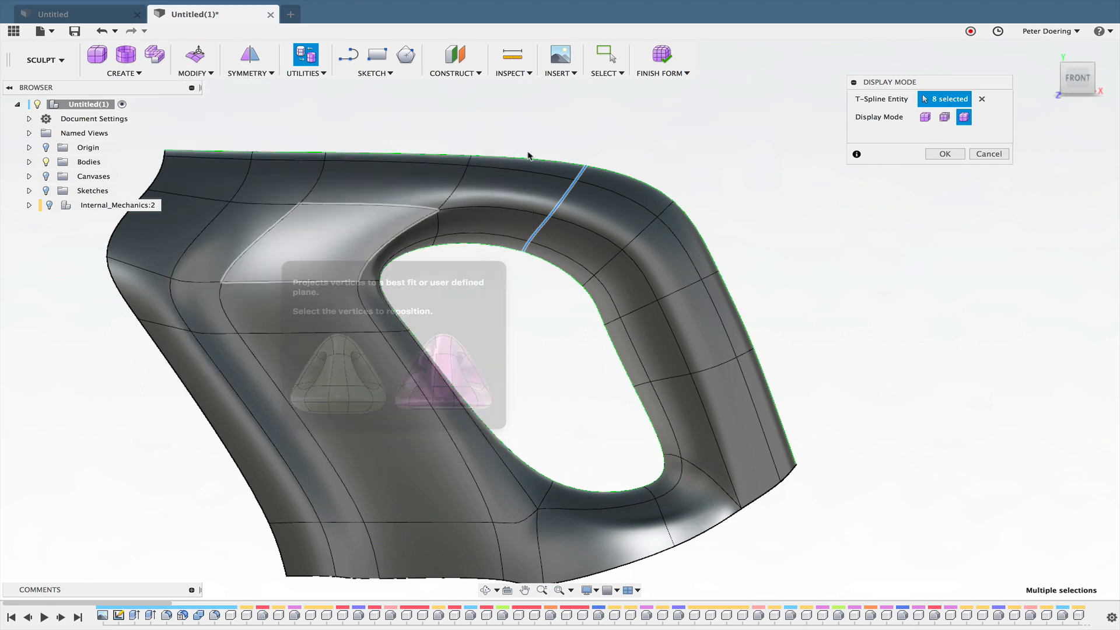
{"action": "scroll", "coordinate": [551, 212], "scroll_direction": "up", "scroll_amount": 3}
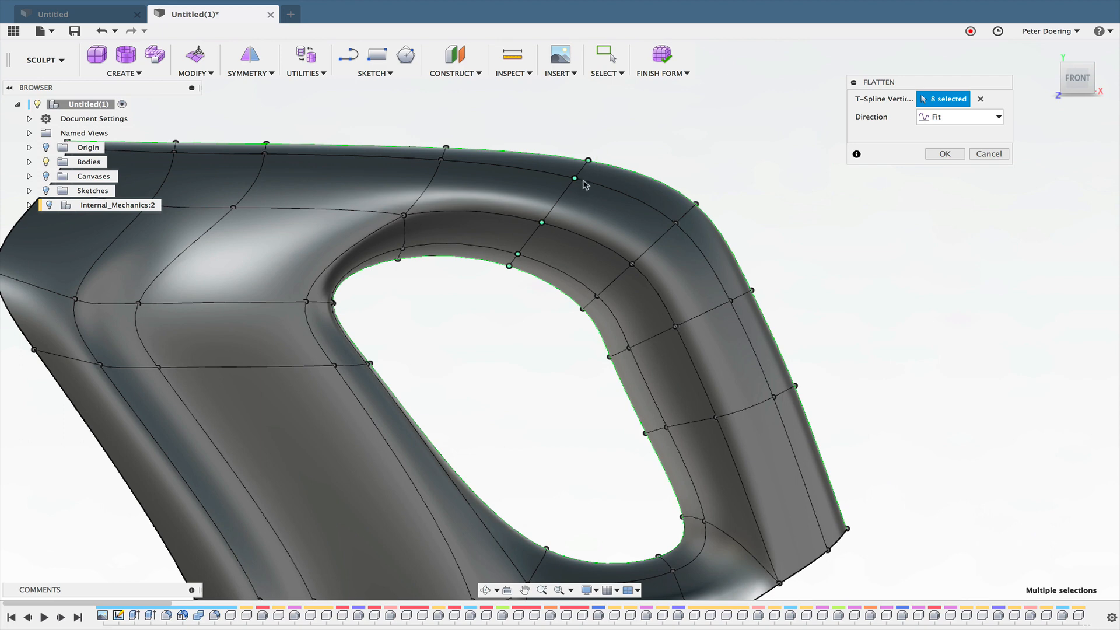
{"action": "middle_click_drag", "start_coordinate": [724, 153], "coordinate": [751, 146], "text": "shift"}
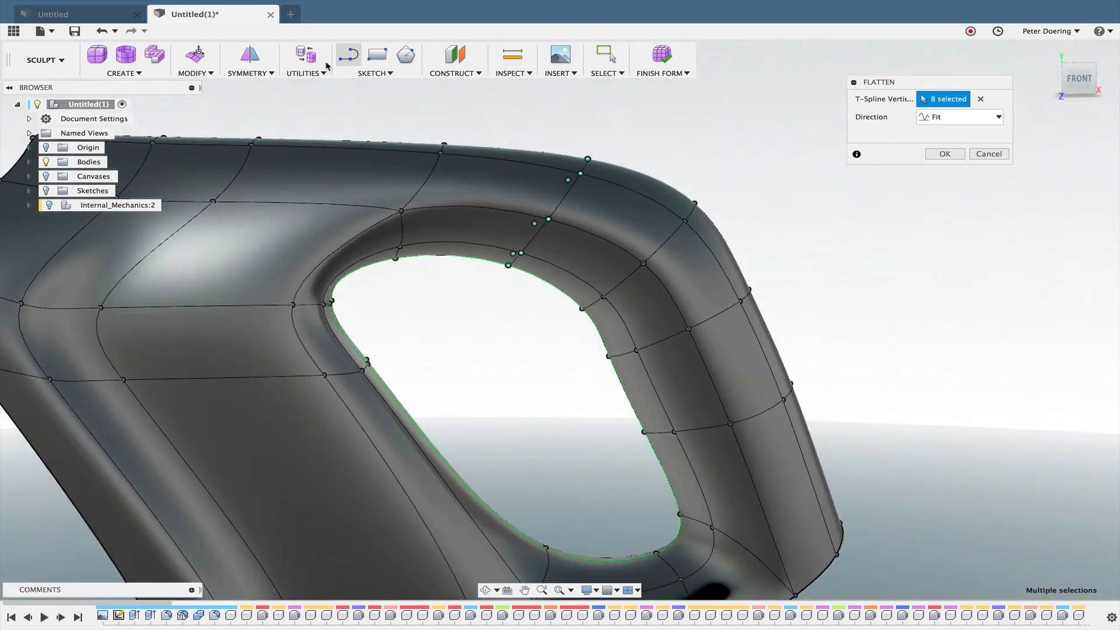
{"action": "left_click", "coordinate": [944, 154]}
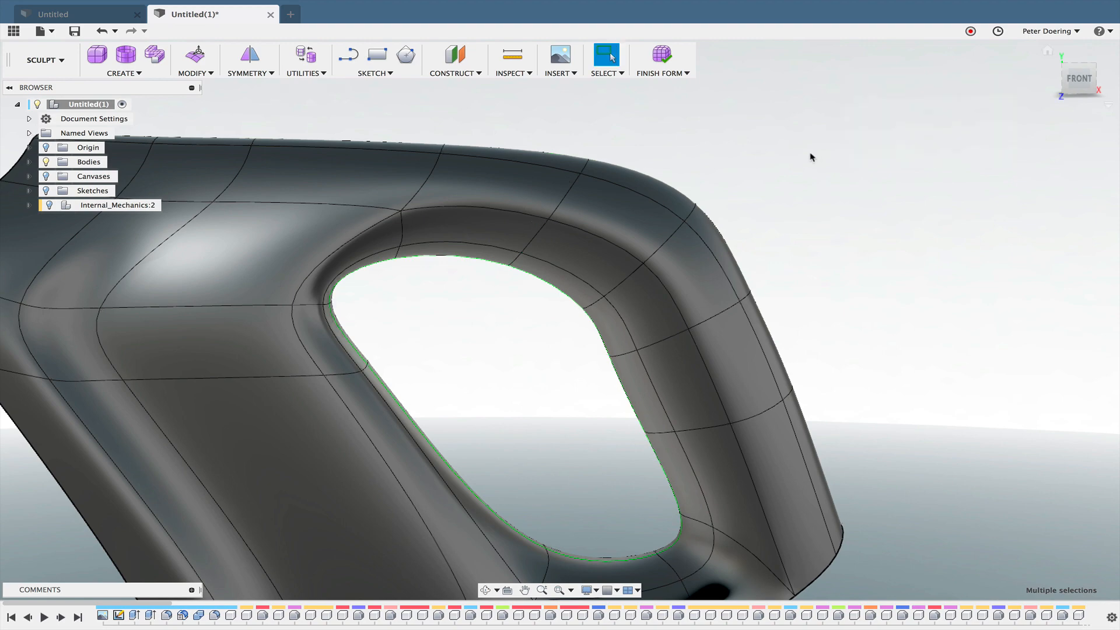
Inspect the smoothed handle at an angle, then return the body to Box display in the front view.
{"action": "middle_click_drag", "start_coordinate": [805, 150], "coordinate": [844, 171], "text": "shift"}
{"action": "scroll", "coordinate": [847, 201], "scroll_direction": "up", "scroll_amount": 3}
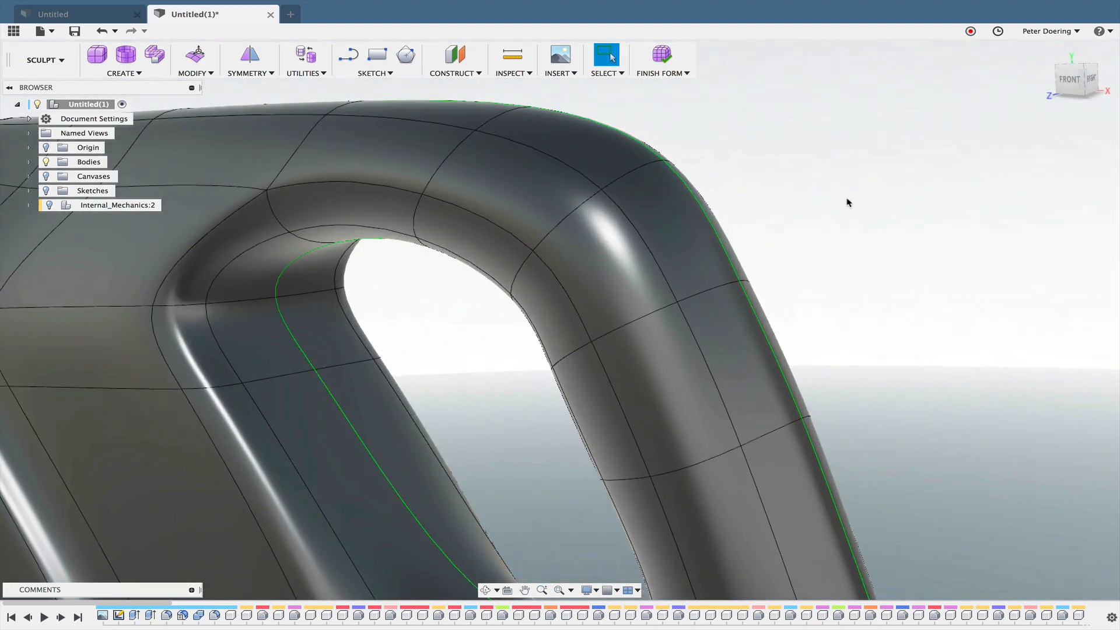
{"action": "scroll", "coordinate": [827, 190], "scroll_direction": "down", "scroll_amount": 3}
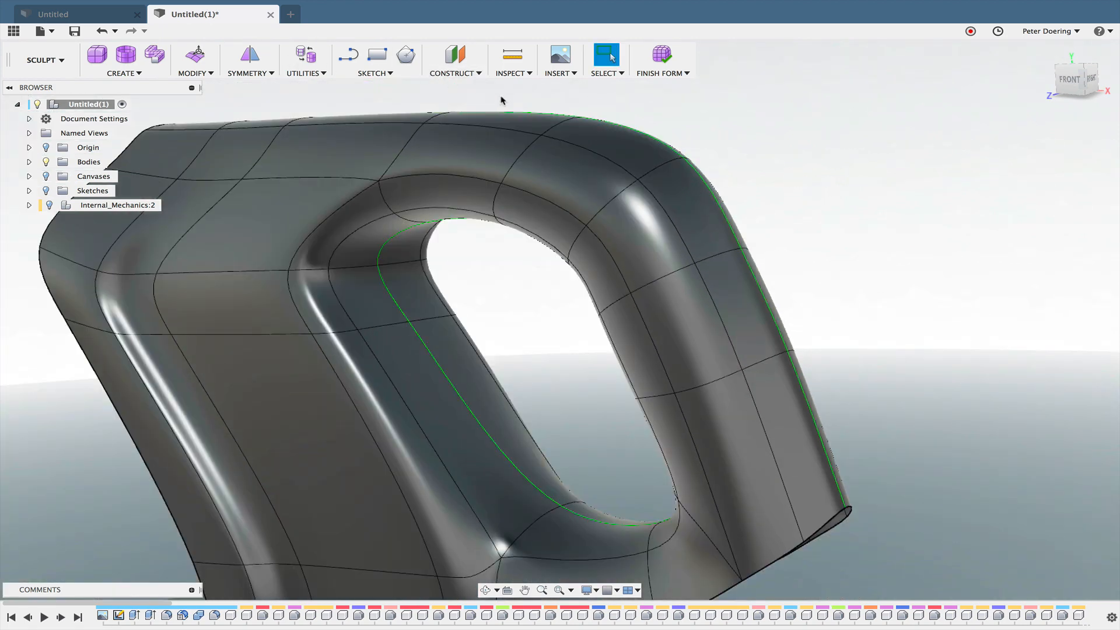
{"action": "scroll", "coordinate": [501, 100], "scroll_direction": "down", "scroll_amount": 3}
{"action": "left_click", "coordinate": [305, 56]}
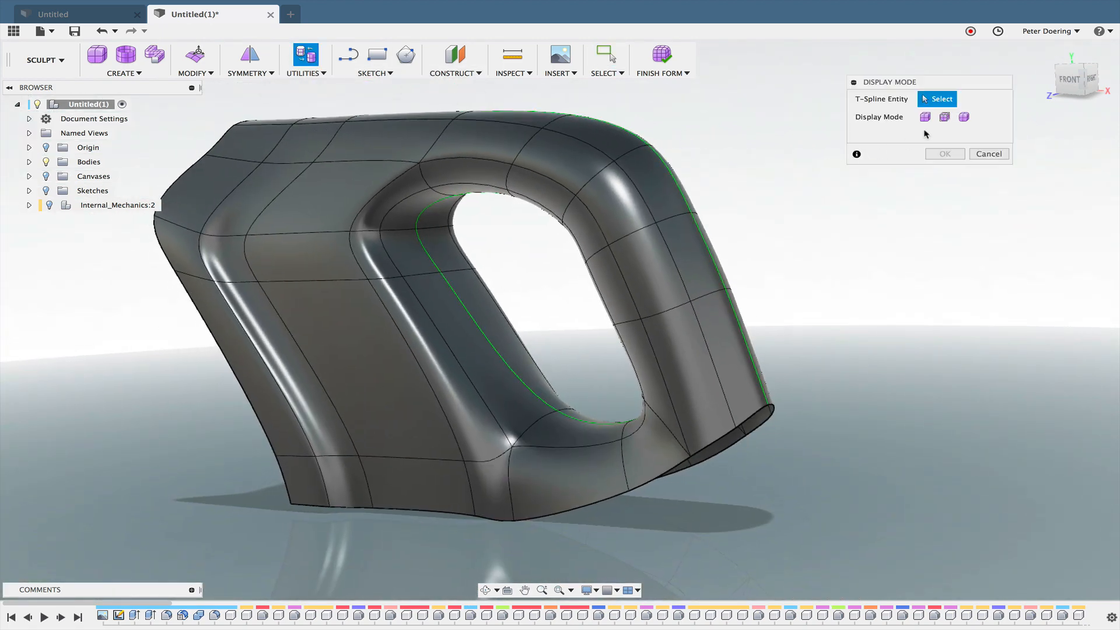
{"action": "left_click", "coordinate": [925, 116]}
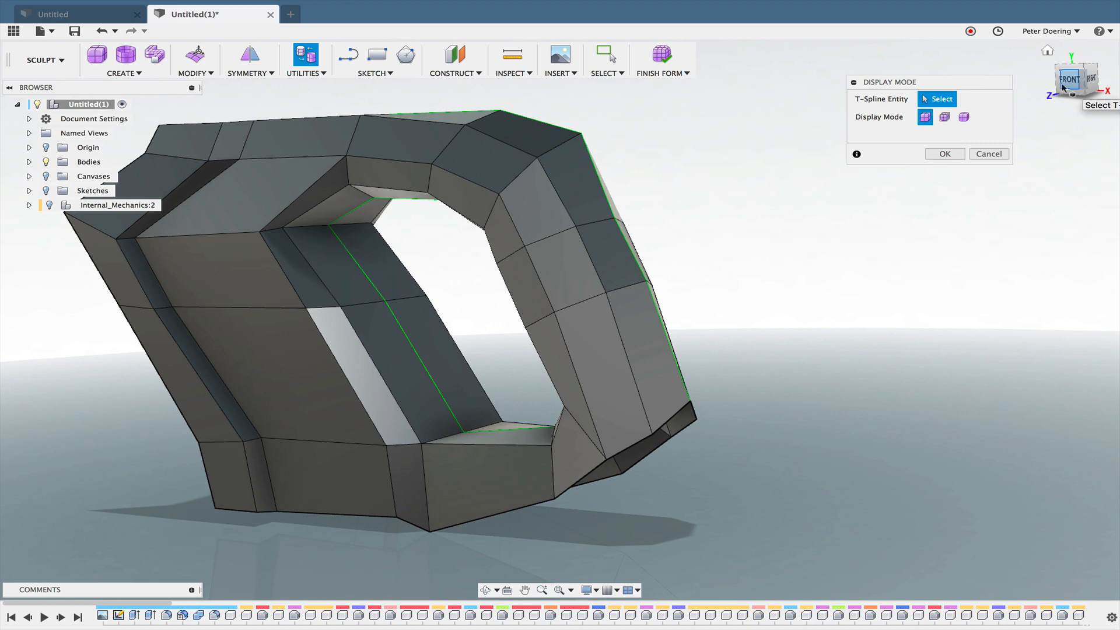
{"action": "left_click", "coordinate": [1062, 87]}
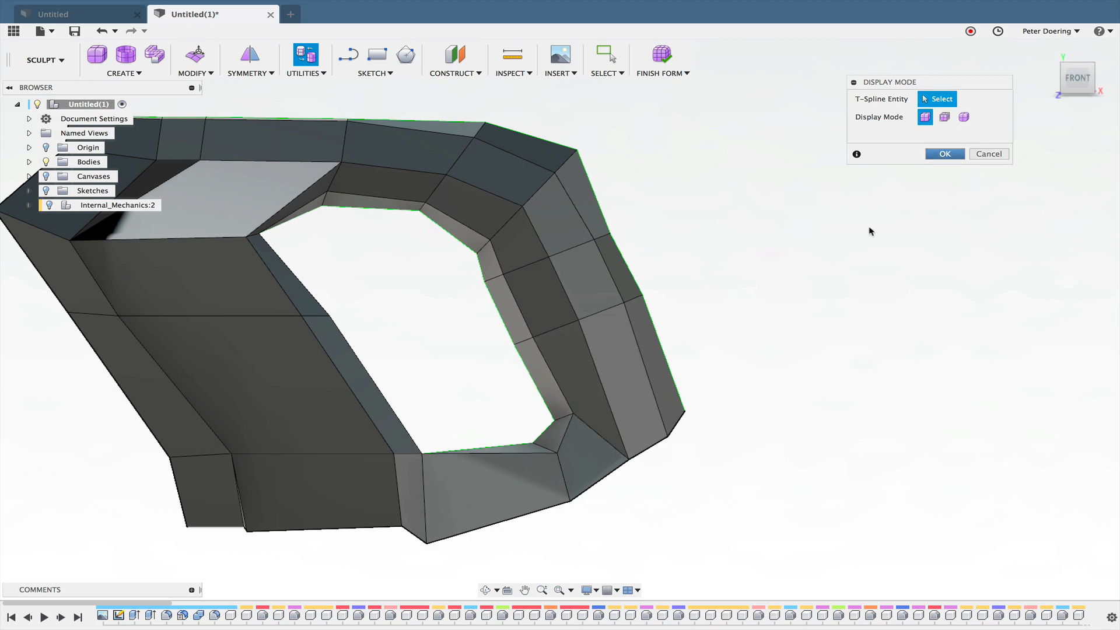
{"action": "key", "text": "Return"}
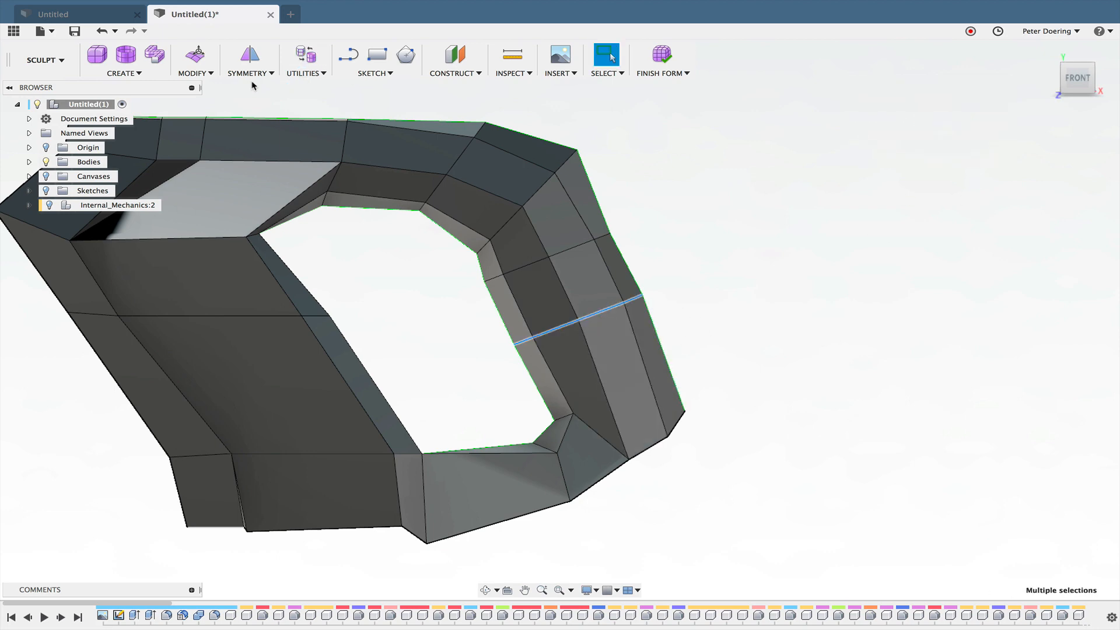
Flatten the selected lower edge loop across the rear grip with direction Fit.
{"action": "left_click", "coordinate": [208, 77]}
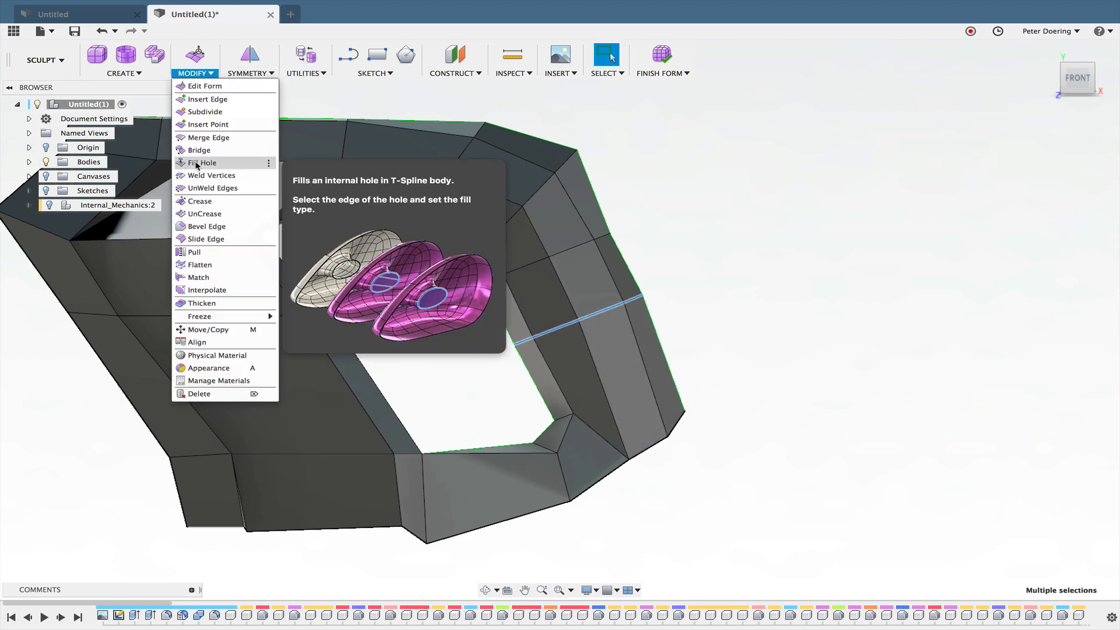
{"action": "left_click", "coordinate": [200, 264]}
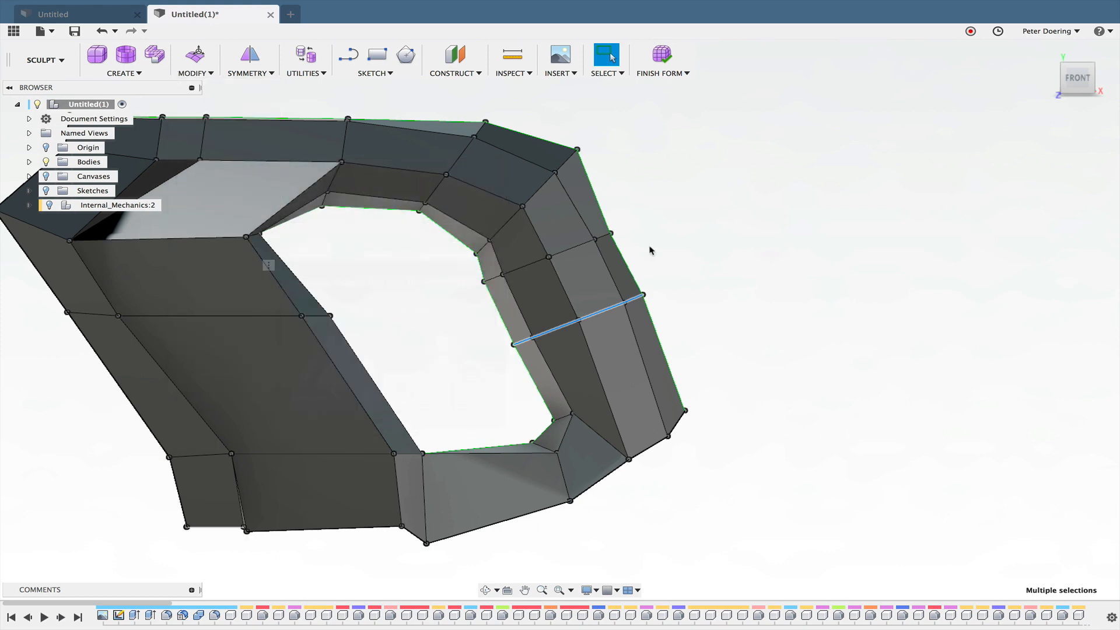
{"action": "left_click", "coordinate": [945, 154]}
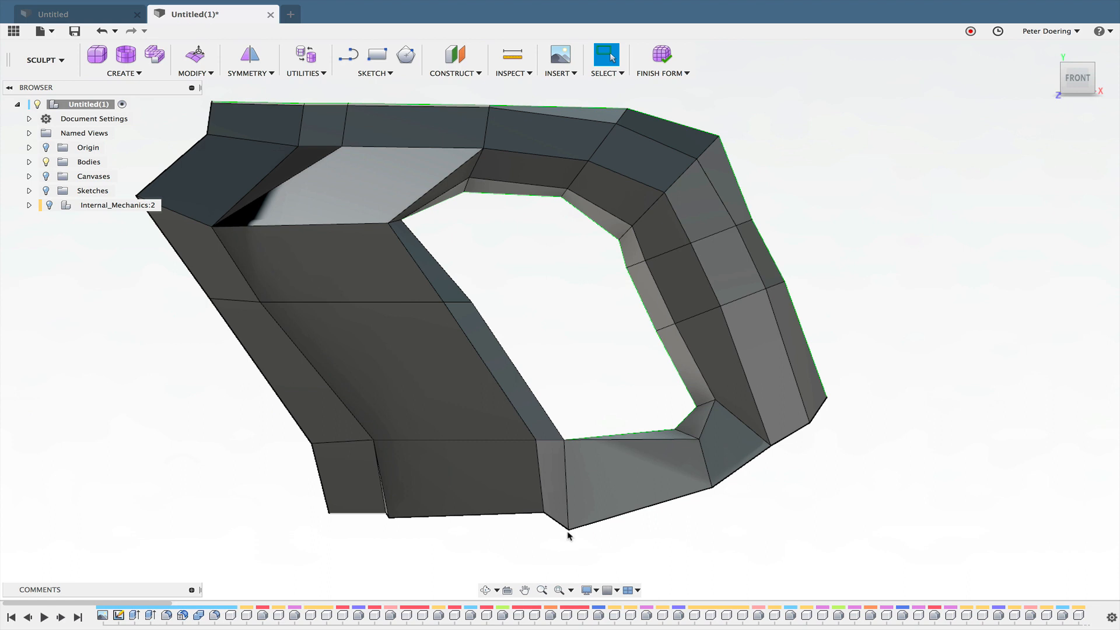
Raise the outer bottom vertex below the opening's lower front corner by about 7.6 mm with Edit Form.
{"action": "right_click", "coordinate": [1021, 372]}
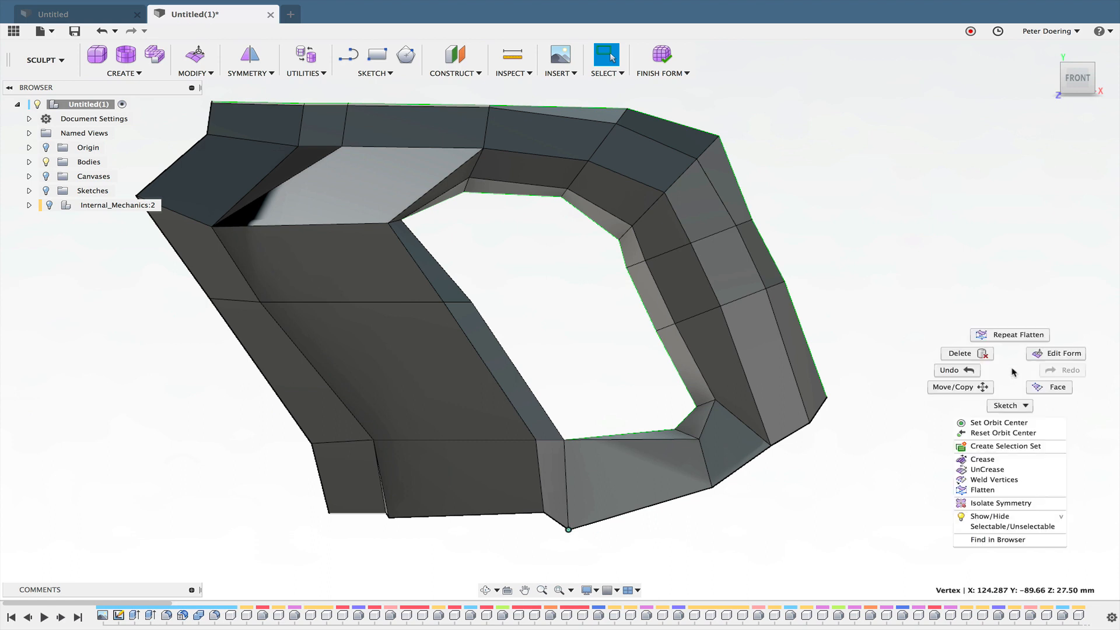
{"action": "left_click", "coordinate": [1046, 353]}
{"action": "left_click_drag", "start_coordinate": [566, 492], "coordinate": [564, 477]}
{"action": "scroll", "coordinate": [563, 478], "scroll_direction": "up", "scroll_amount": 3}
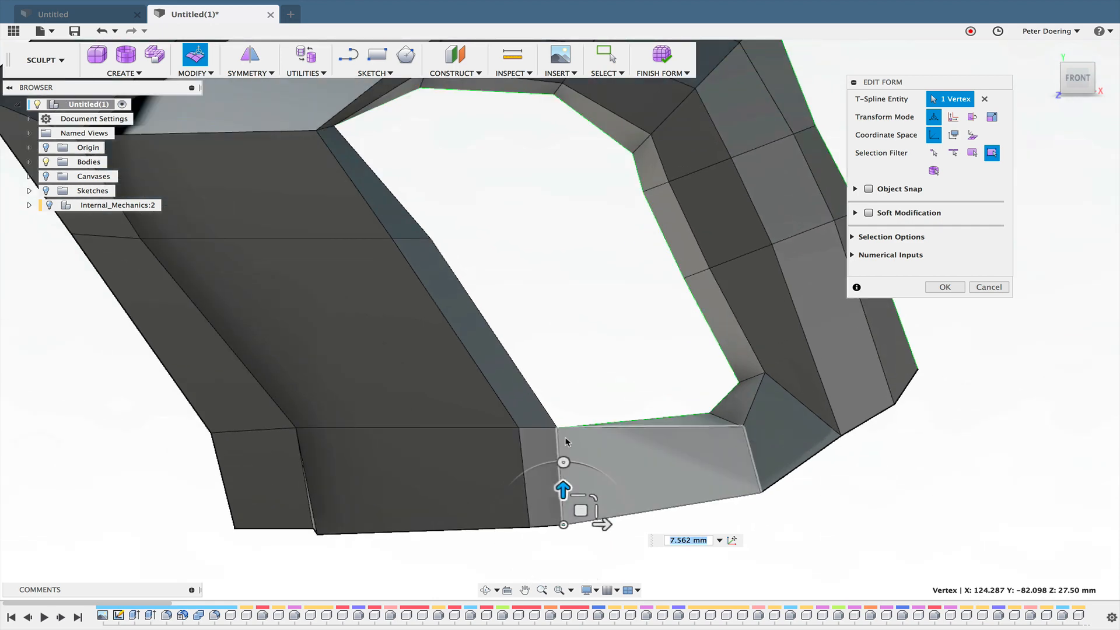
{"action": "mouse_move", "coordinate": [599, 350]}
{"action": "middle_mouse_down", "text": "shift"}
{"action": "mouse_move", "coordinate": [577, 359]}
{"action": "mouse_move", "coordinate": [590, 353]}
{"action": "middle_mouse_up", "text": "shift"}
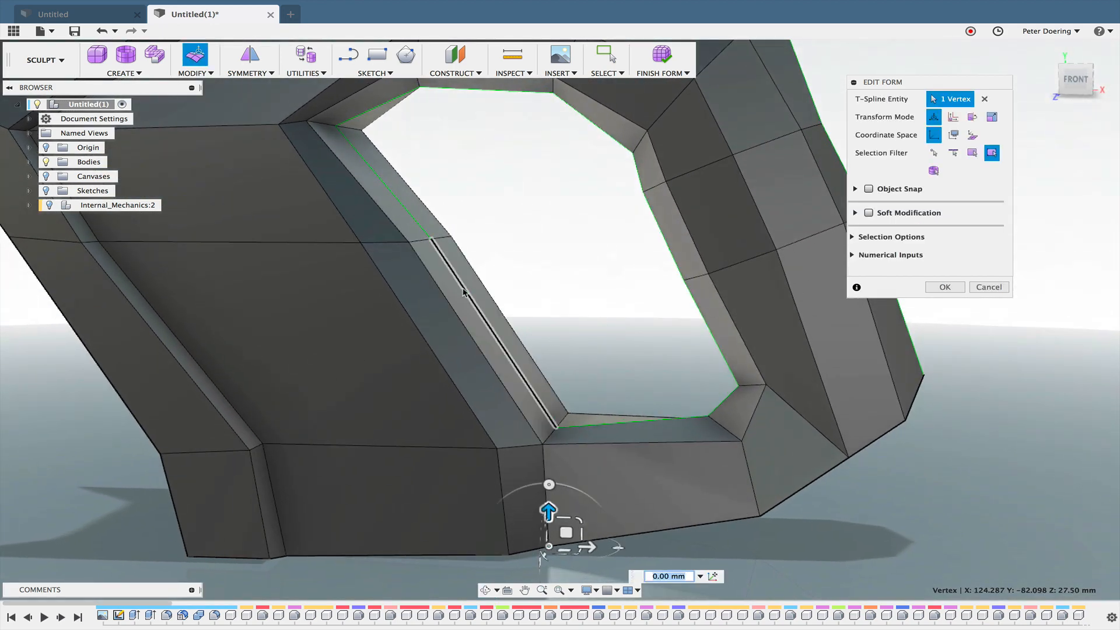
Move the inner wall's lower midline edge by about 0.35 mm horizontally and 2.9 mm upward, and shift its upper end vertex slightly right and down.
{"action": "left_click", "coordinate": [480, 350]}
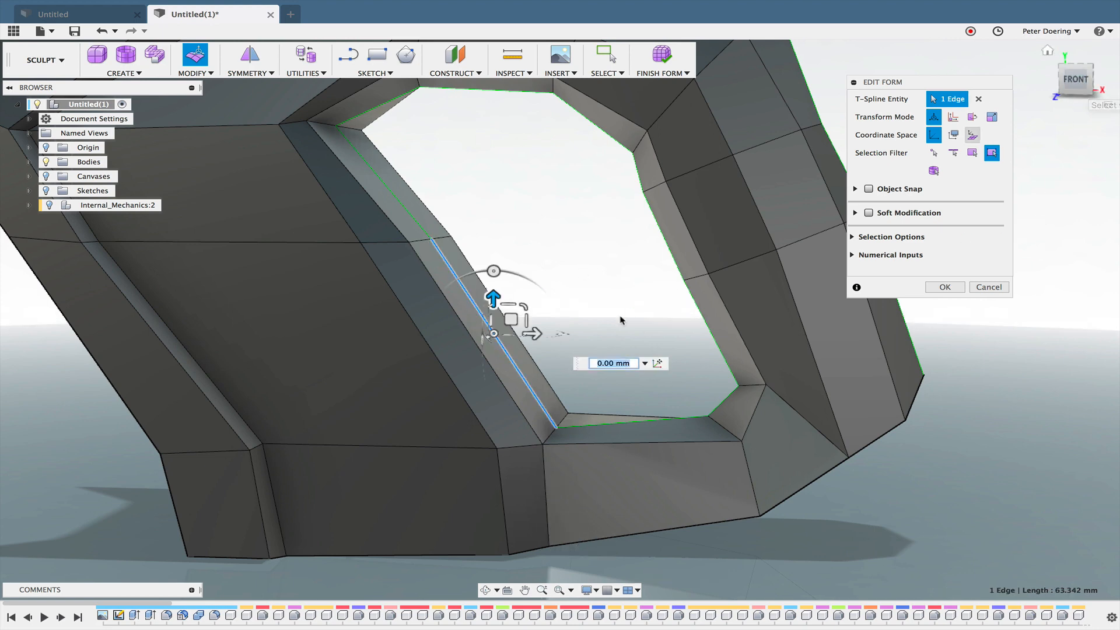
{"action": "left_click_drag", "start_coordinate": [516, 320], "coordinate": [515, 312]}
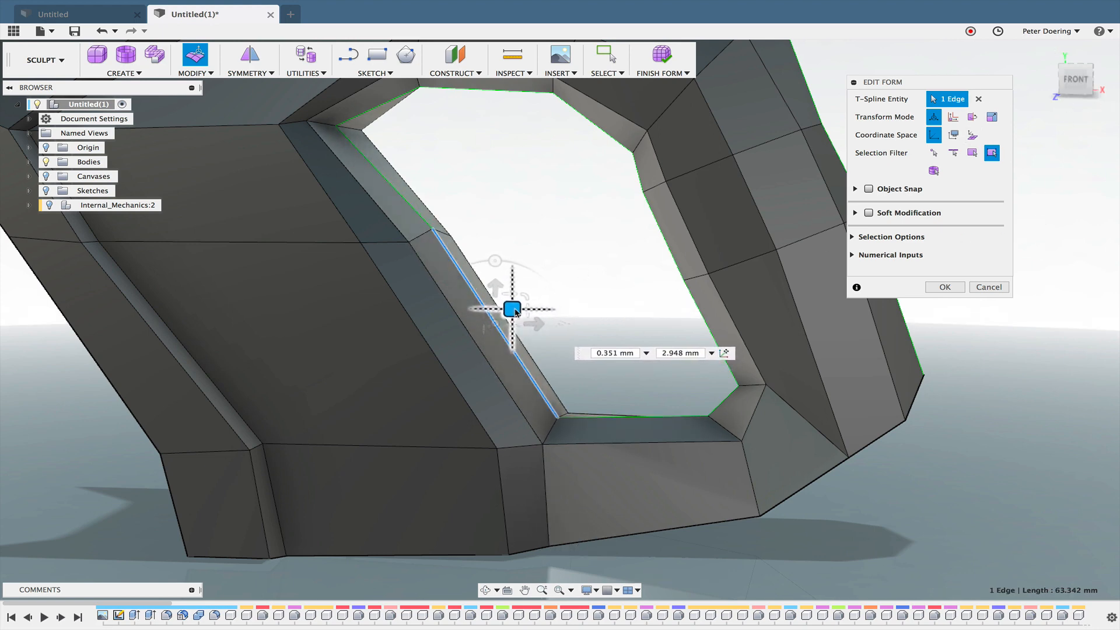
{"action": "left_click", "coordinate": [433, 229]}
{"action": "left_click_drag", "start_coordinate": [450, 216], "coordinate": [455, 225]}
Move the midline vertex at the inner wall's upper corner by about 4.1 mm horizontally and -1.4 mm vertically.
{"action": "left_click", "coordinate": [335, 124]}
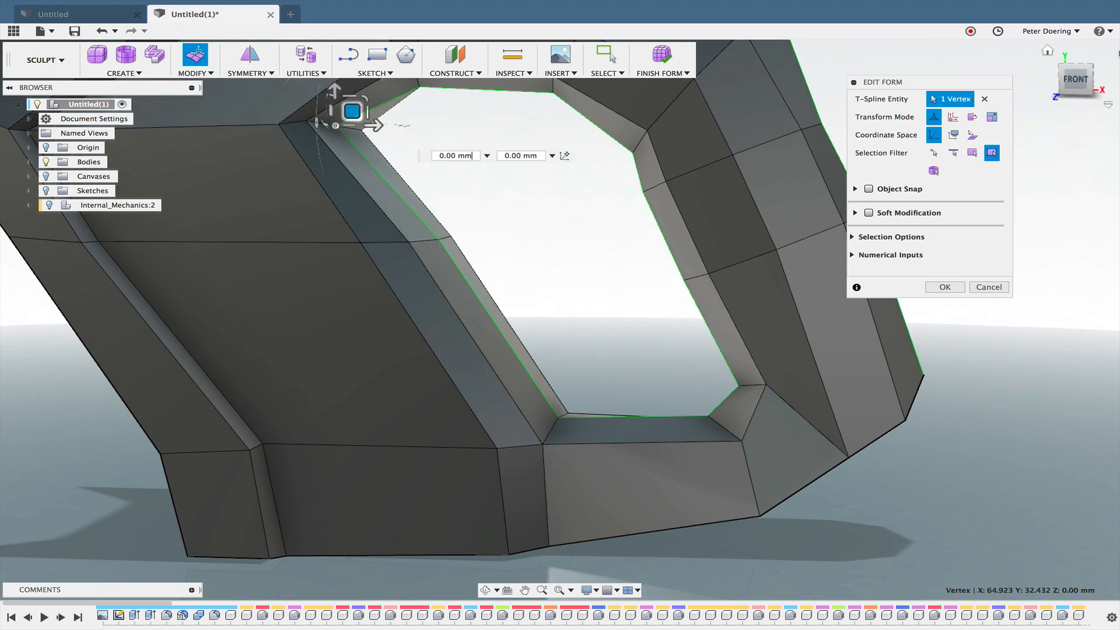
{"action": "left_click", "coordinate": [1071, 86]}
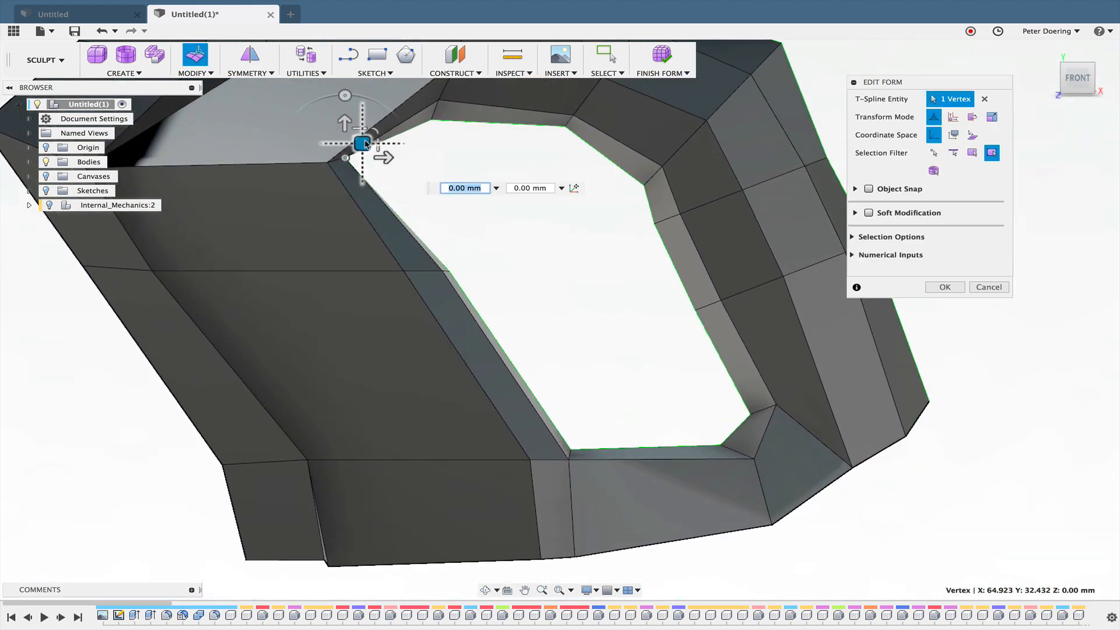
{"action": "left_click_drag", "start_coordinate": [362, 144], "coordinate": [381, 146]}
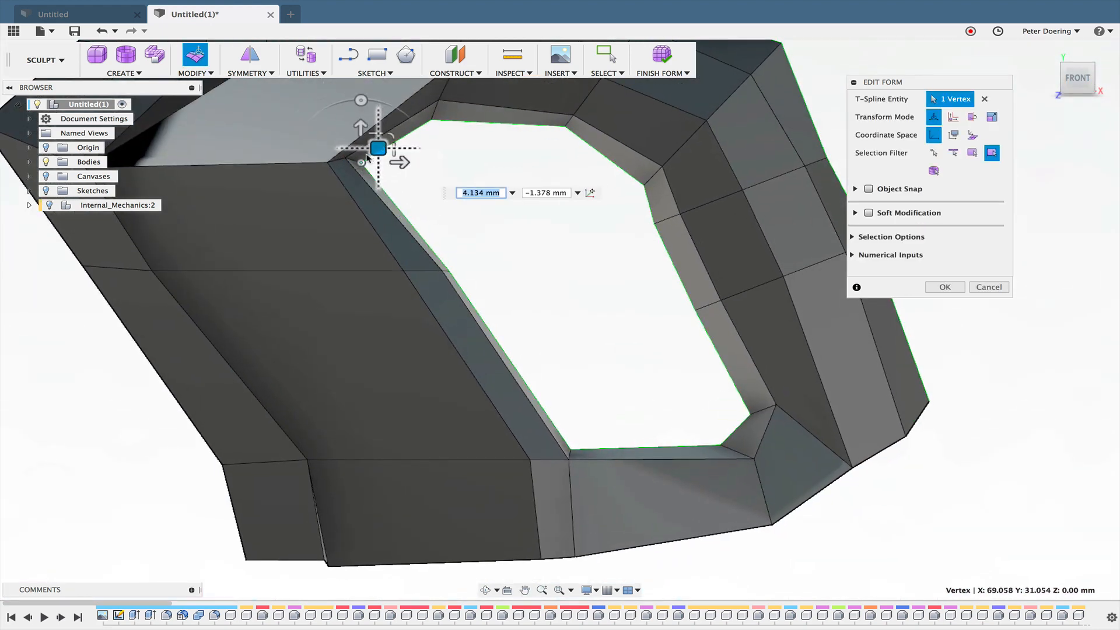
Adjust the short edge at the inner wall's upper corner, and move its side vertex by -0.251 mm horizontally and -0.251 mm vertically.
{"action": "scroll", "coordinate": [356, 159], "scroll_direction": "up", "scroll_amount": 2}
{"action": "left_click", "coordinate": [348, 162]}
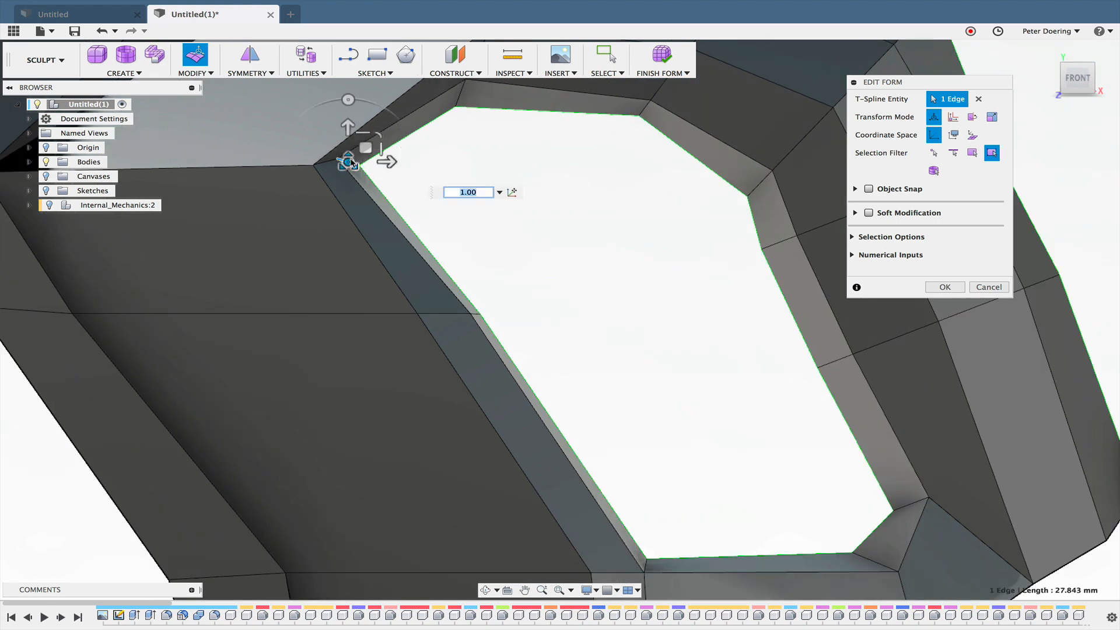
{"action": "left_click_drag", "start_coordinate": [367, 154], "coordinate": [374, 154]}
{"action": "left_click", "coordinate": [376, 176]}
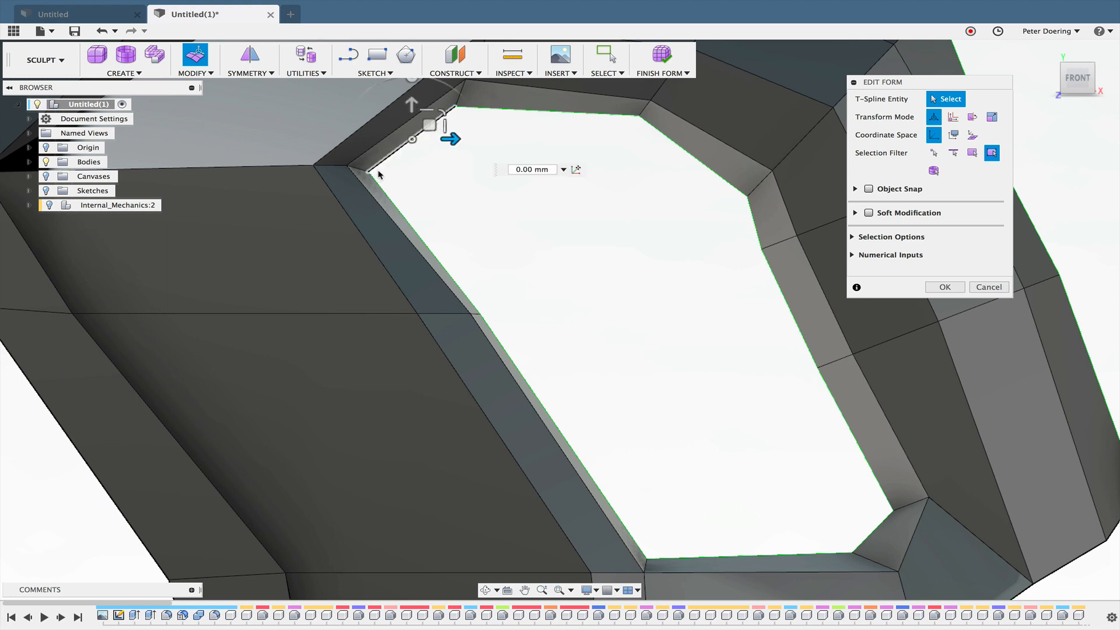
{"action": "left_click", "coordinate": [374, 175]}
{"action": "left_click", "coordinate": [386, 160]}
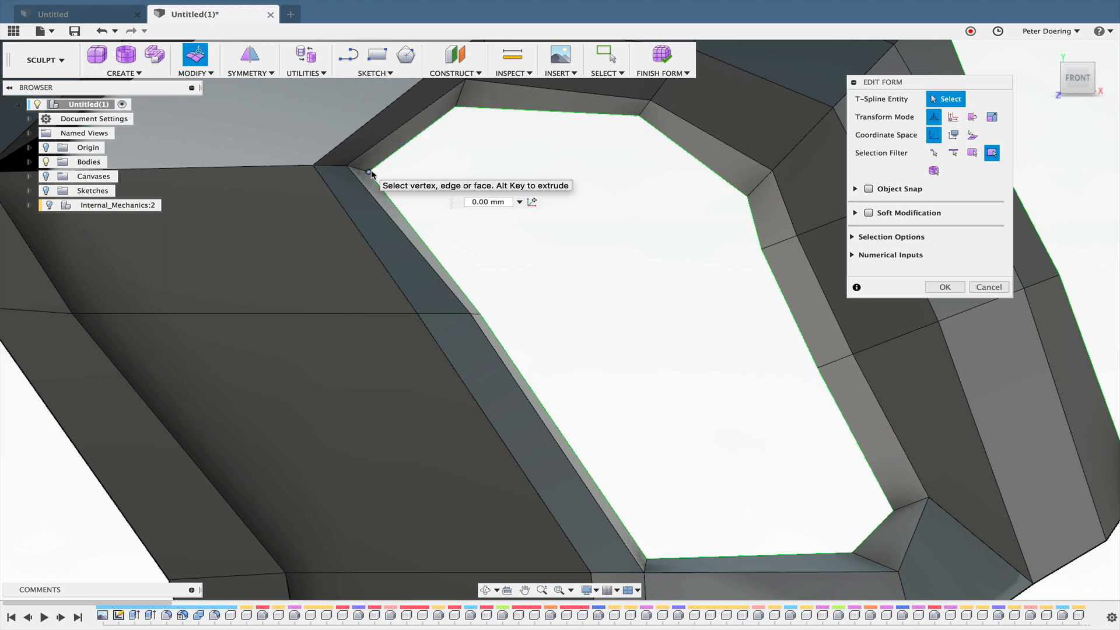
{"action": "left_click", "coordinate": [348, 167]}
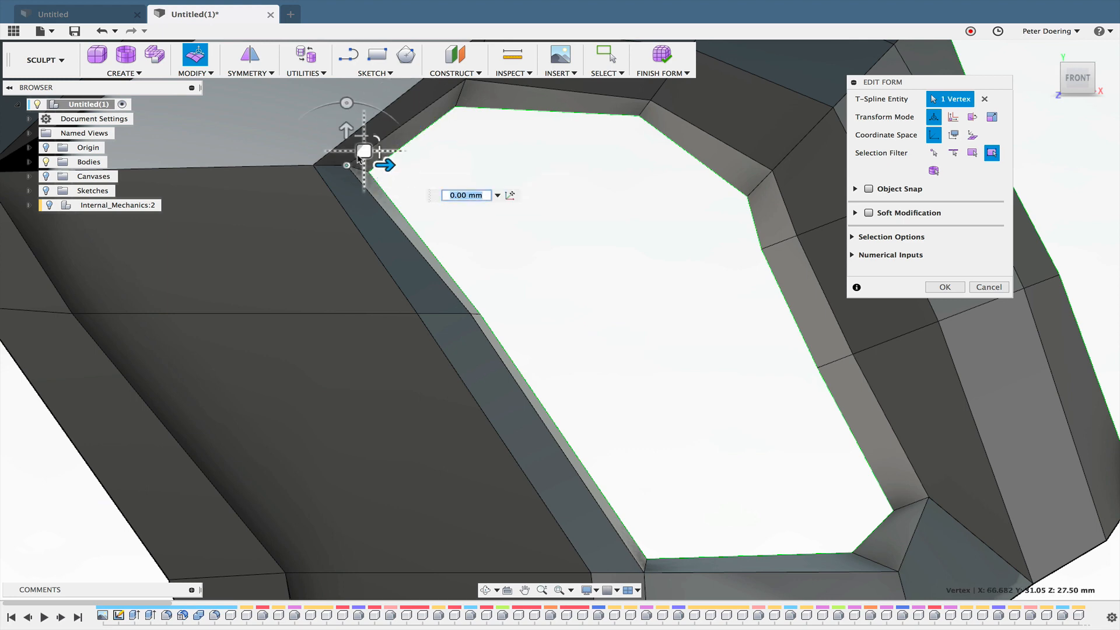
{"action": "left_click_drag", "start_coordinate": [358, 158], "coordinate": [361, 159]}
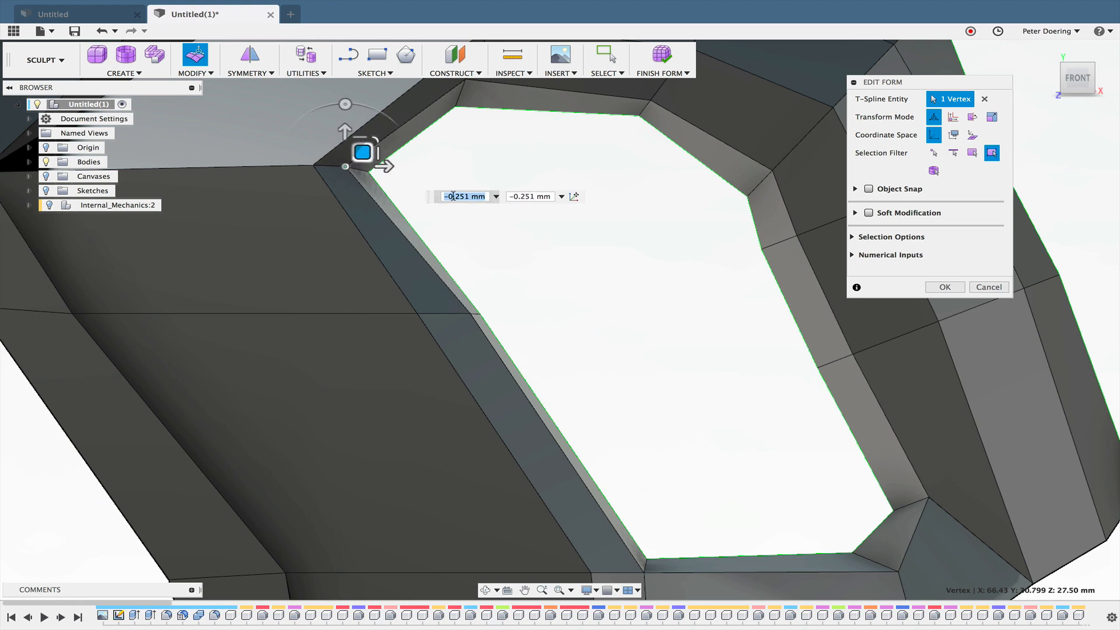
Move the side vertex at mid-height of the opening's inner wall by -0.754 mm horizontally and accept the Edit Form changes.
{"action": "left_click", "coordinate": [470, 316]}
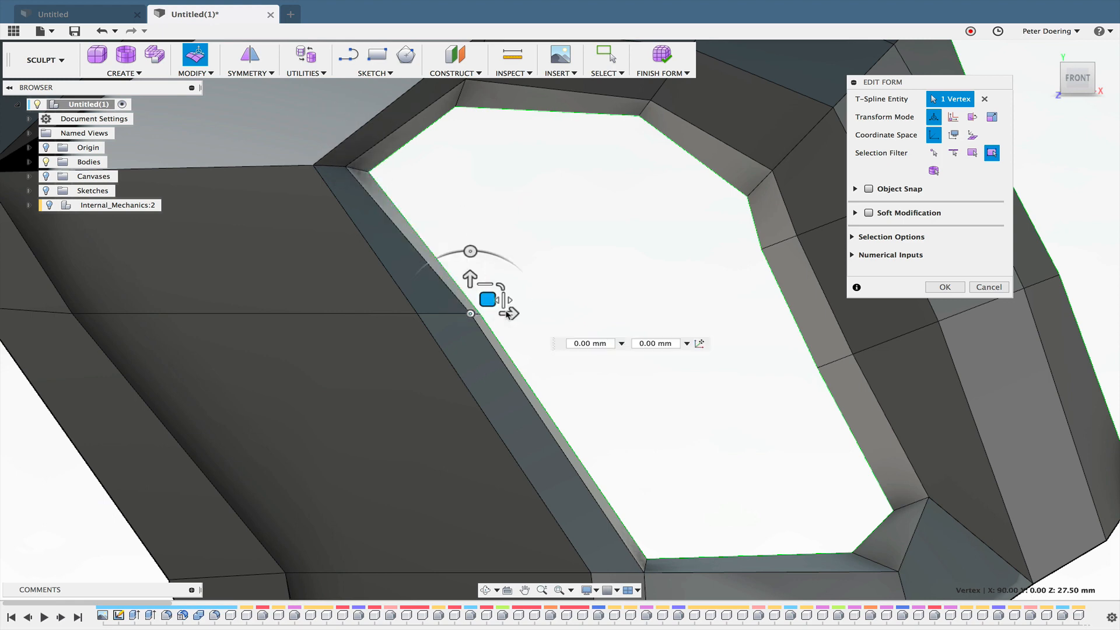
{"action": "left_click_drag", "start_coordinate": [512, 315], "coordinate": [507, 314]}
{"action": "scroll", "coordinate": [520, 302], "scroll_direction": "down", "scroll_amount": 4}
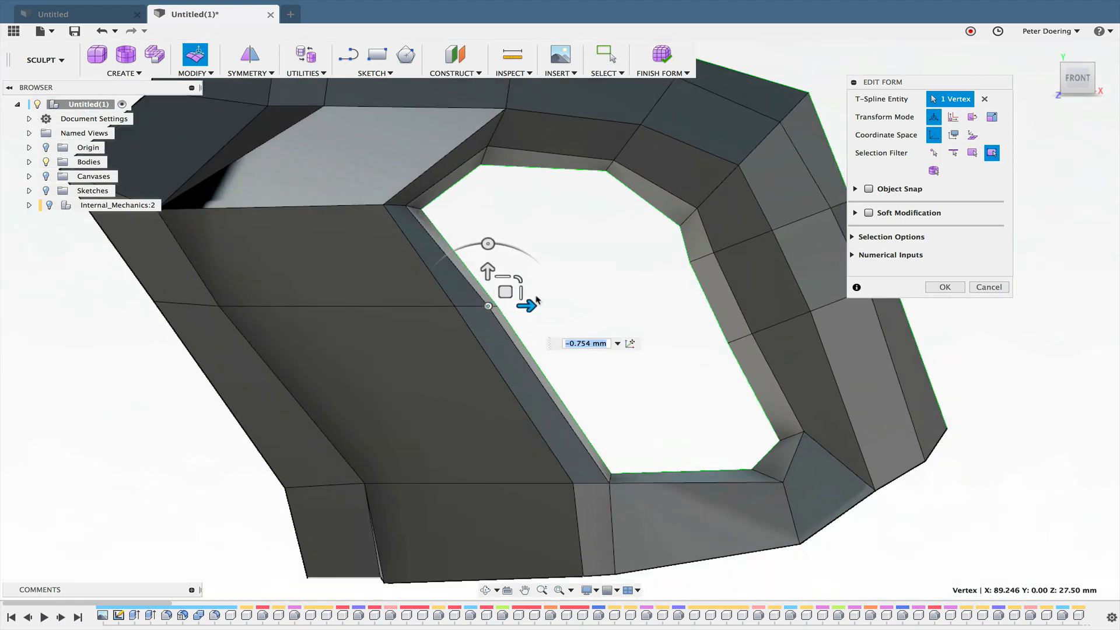
{"action": "middle_click_drag", "start_coordinate": [574, 304], "coordinate": [521, 293]}
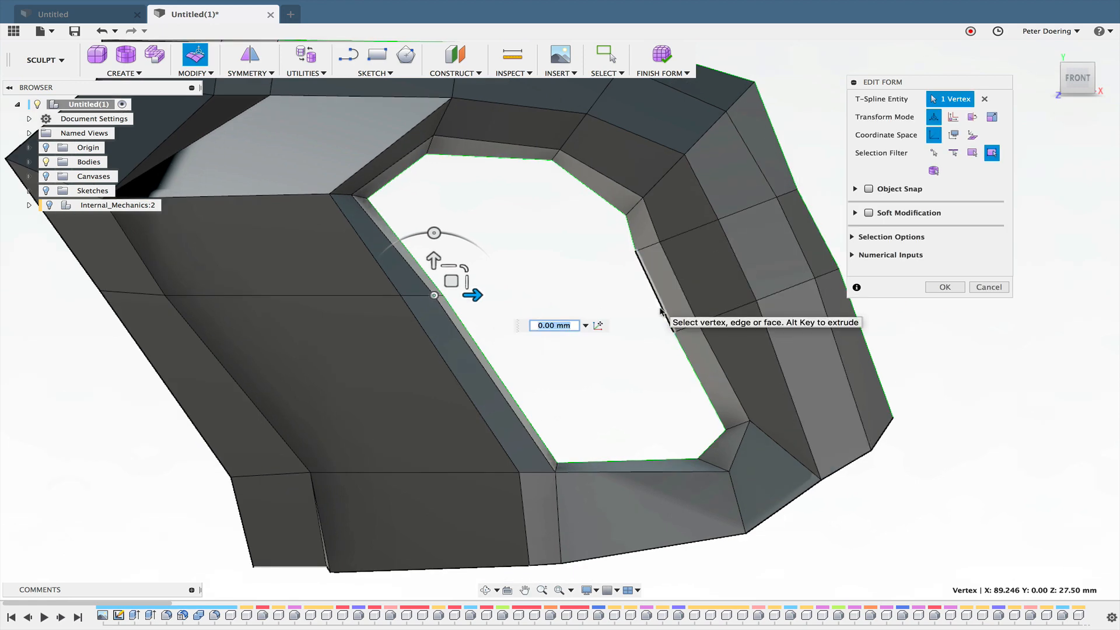
{"action": "scroll", "coordinate": [663, 316], "scroll_direction": "down", "scroll_amount": 3}
{"action": "middle_click_drag", "start_coordinate": [956, 330], "coordinate": [887, 312], "text": "shift"}
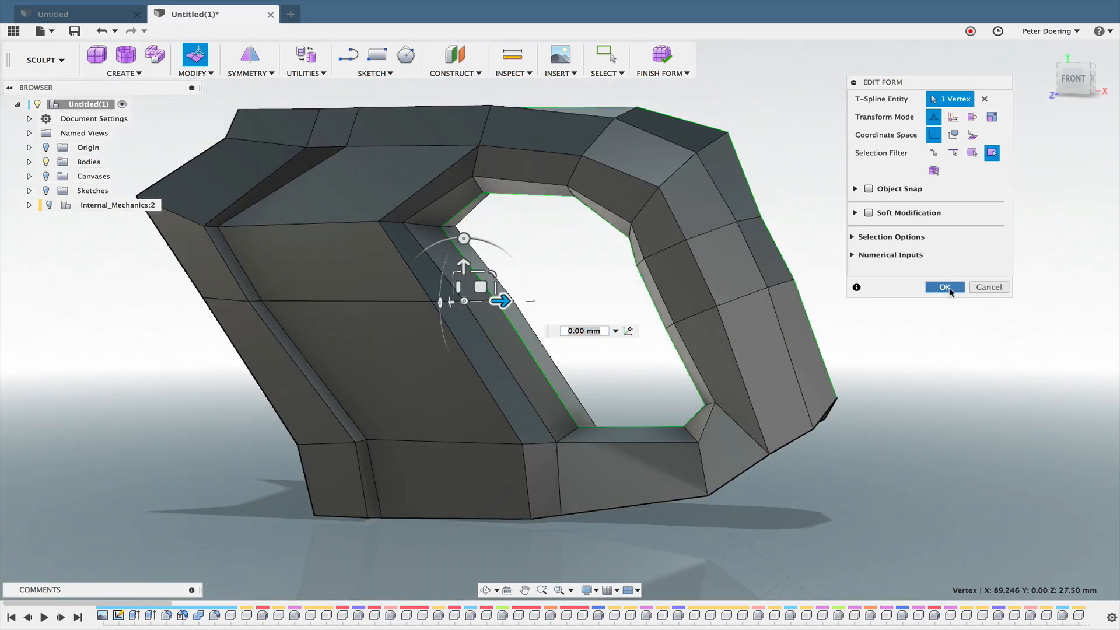
{"action": "left_click", "coordinate": [945, 287]}
Finish the form to convert the handle to a body and inspect the surfaces around its opening.
{"action": "left_click", "coordinate": [664, 59]}
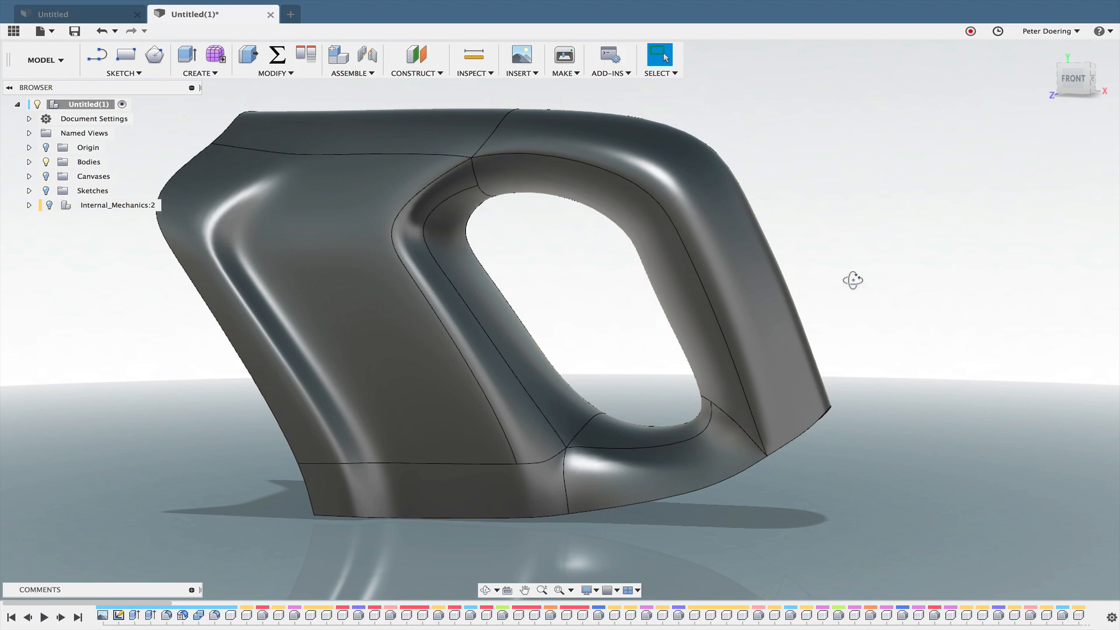
{"action": "mouse_move", "coordinate": [853, 280]}
{"action": "middle_mouse_down", "text": "shift"}
{"action": "mouse_move", "coordinate": [833, 287]}
{"action": "mouse_move", "coordinate": [831, 277]}
{"action": "mouse_move", "coordinate": [838, 289]}
{"action": "middle_mouse_up", "text": "shift"}
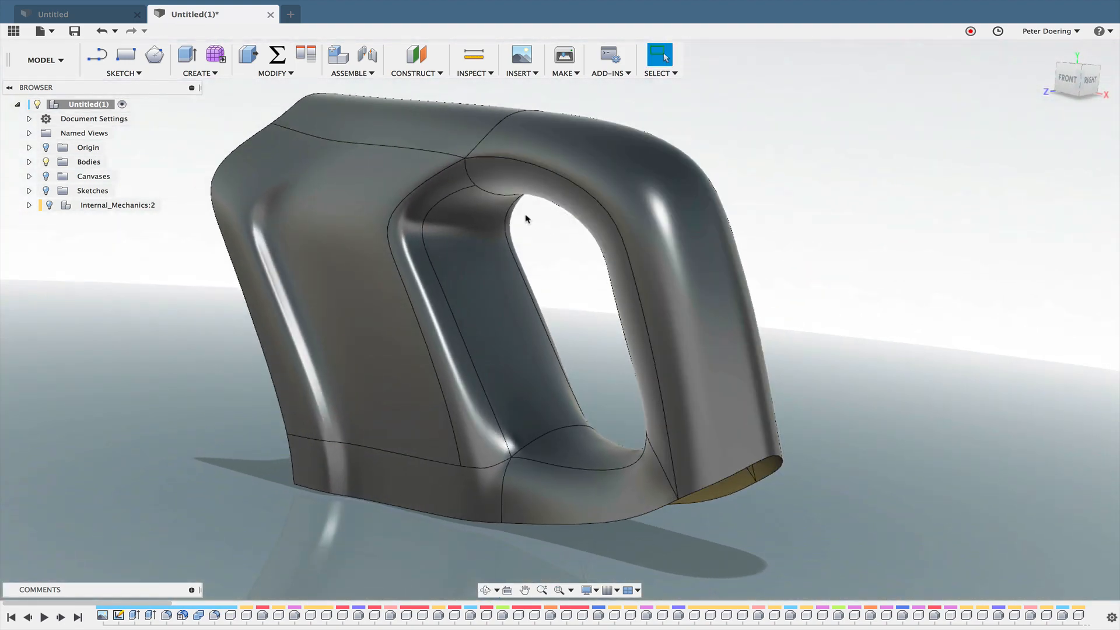
{"action": "mouse_move", "coordinate": [759, 253]}
{"action": "middle_mouse_down"}
{"action": "mouse_move", "coordinate": [507, 305]}
{"action": "mouse_move", "coordinate": [775, 250]}
{"action": "mouse_move", "coordinate": [768, 257]}
{"action": "middle_mouse_up"}
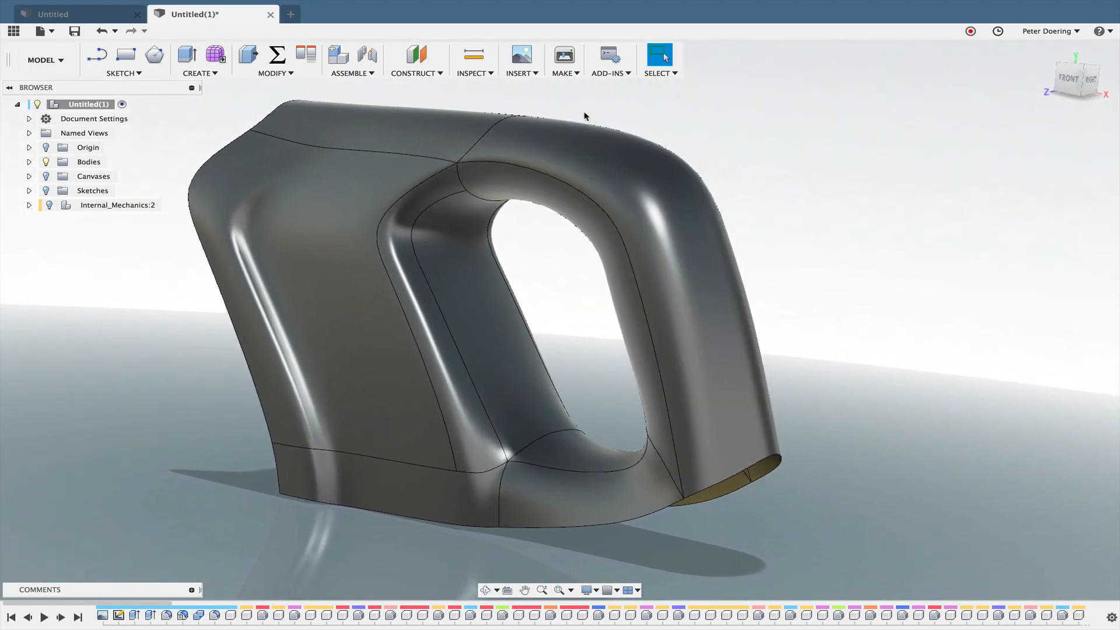
Undo the form finish and the recent handle edits back through the vertex weld, and inspect the inner wall on the earlier body.
{"action": "left_click", "coordinate": [103, 32]}
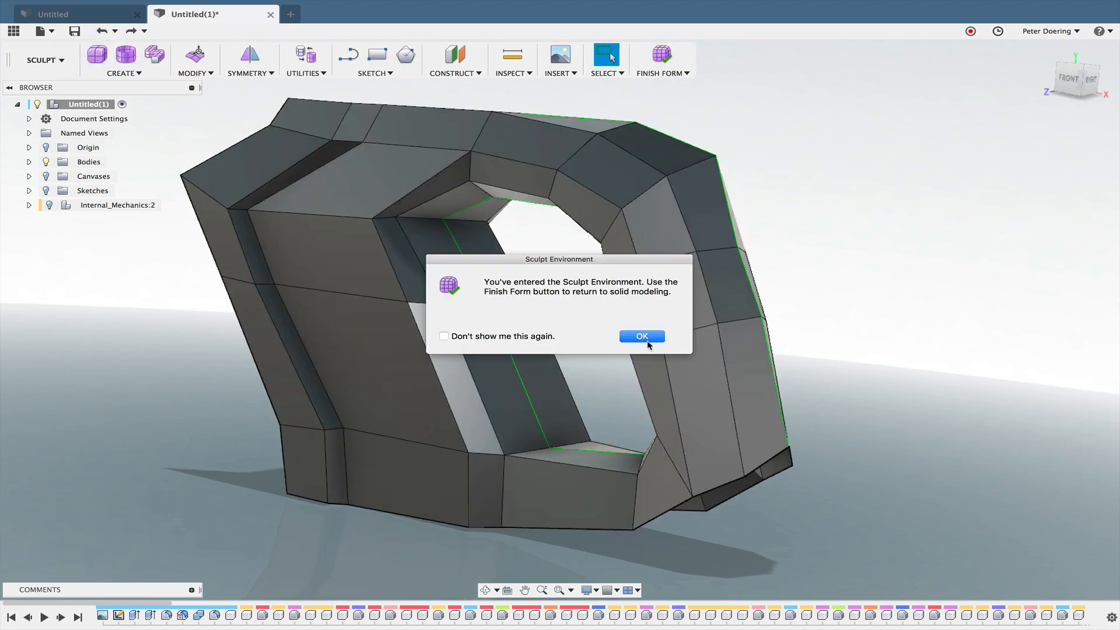
{"action": "left_click", "coordinate": [102, 32]}
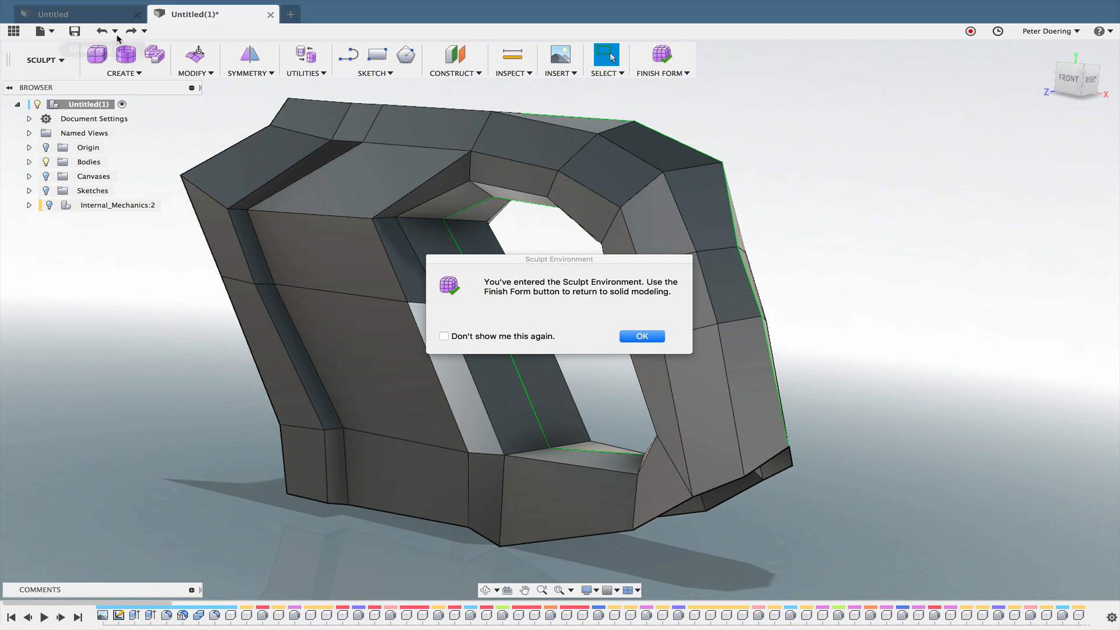
{"action": "left_click", "coordinate": [642, 336]}
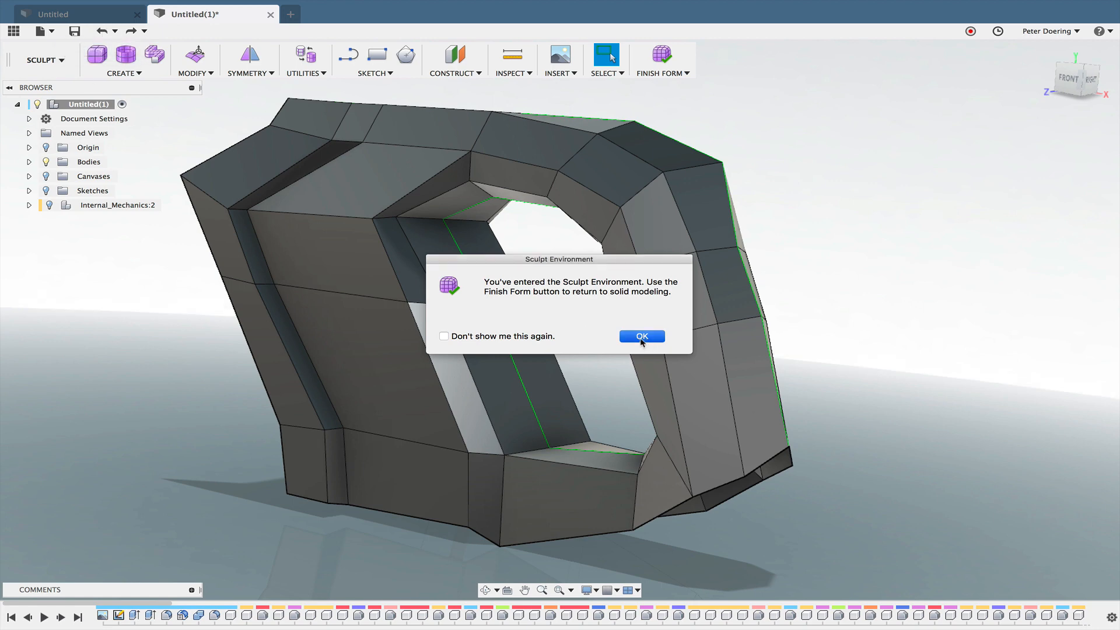
{"action": "left_click", "coordinate": [101, 32]}
{"action": "left_click", "coordinate": [101, 32]}
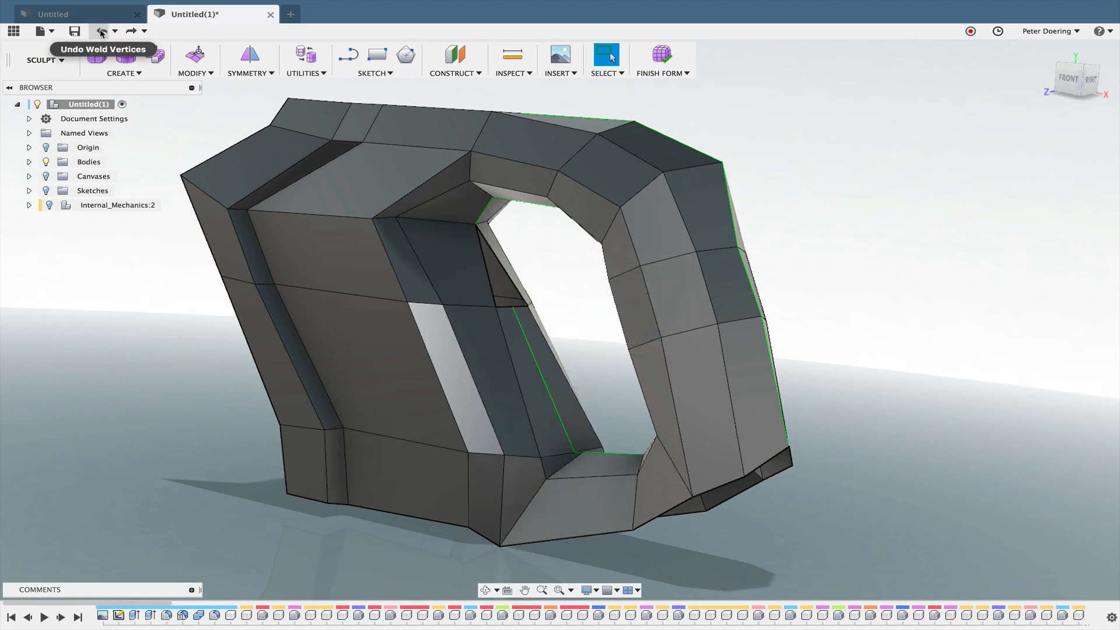
{"action": "left_click", "coordinate": [102, 32]}
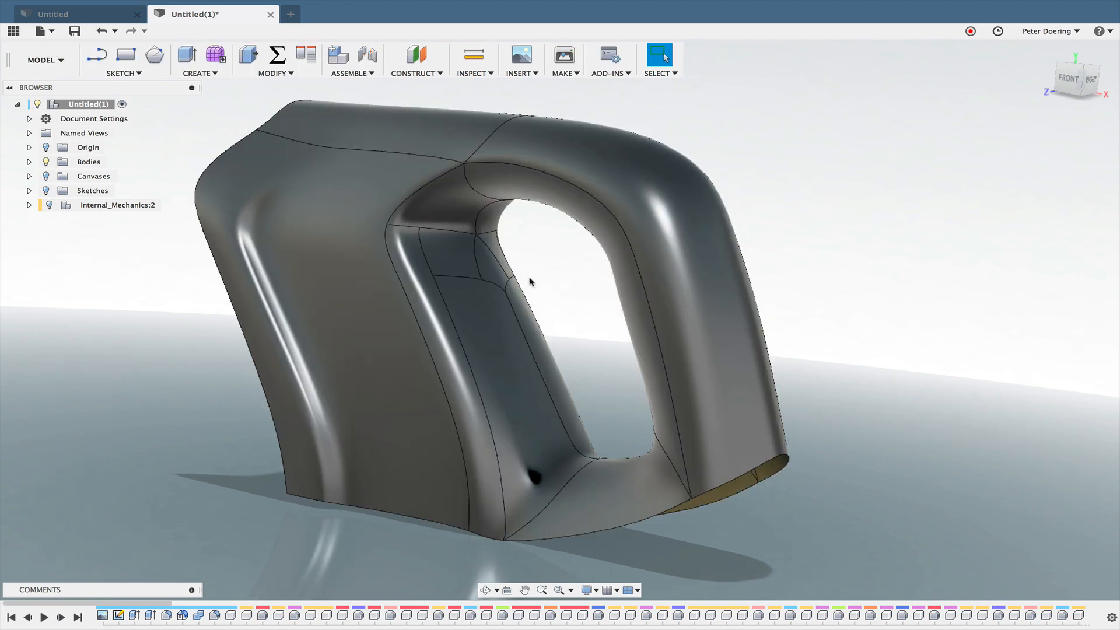
{"action": "middle_click_drag", "start_coordinate": [530, 283], "coordinate": [497, 257], "text": "shift"}
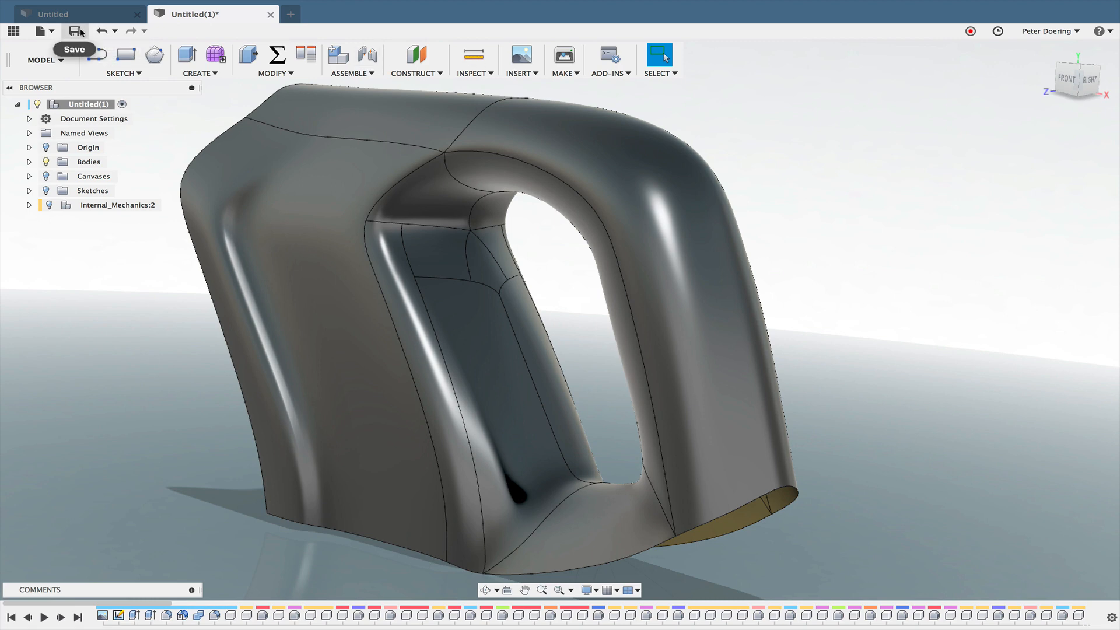
Step back into the form to examine the mesh around the opening's inner wall, and redo the return to the finished body.
{"action": "left_click", "coordinate": [102, 34]}
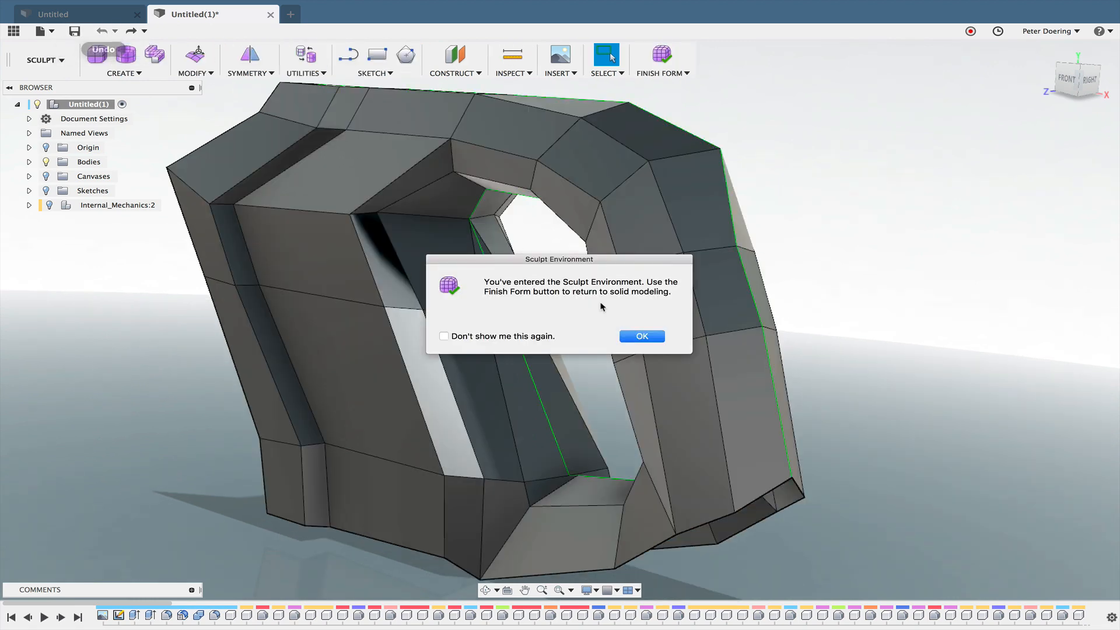
{"action": "left_click", "coordinate": [643, 340]}
{"action": "mouse_move", "coordinate": [839, 349]}
{"action": "middle_mouse_down", "text": "shift"}
{"action": "mouse_move", "coordinate": [794, 345]}
{"action": "mouse_move", "coordinate": [862, 351]}
{"action": "middle_mouse_up", "text": "shift"}
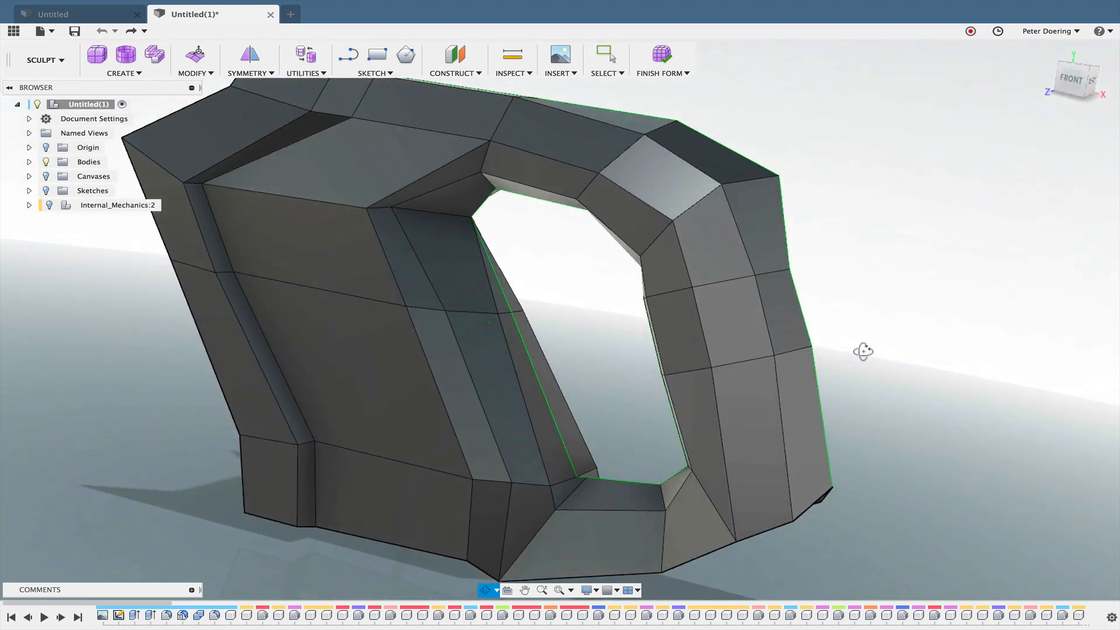
{"action": "left_click", "coordinate": [131, 34]}
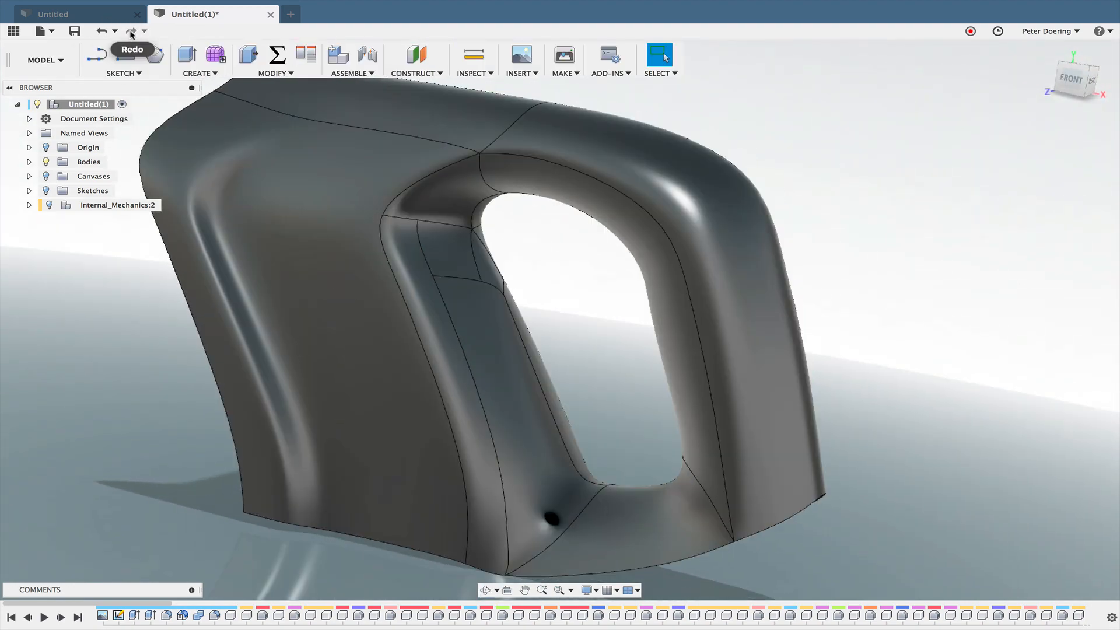